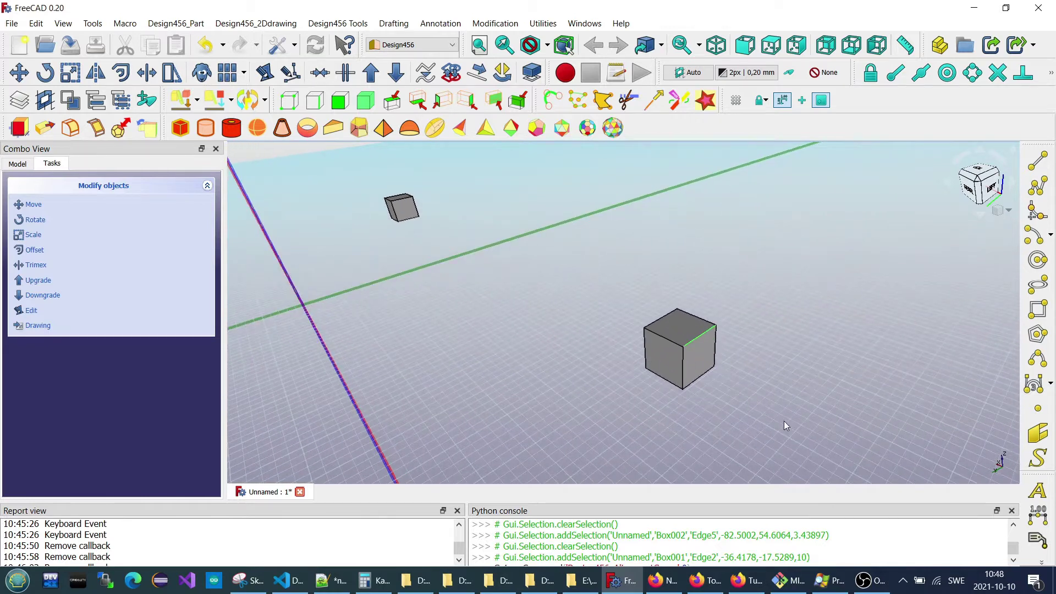
Extrude the near cube's right face with Smart Extrude Rotate into a tilted, tapered extension.
left_click(705, 363)
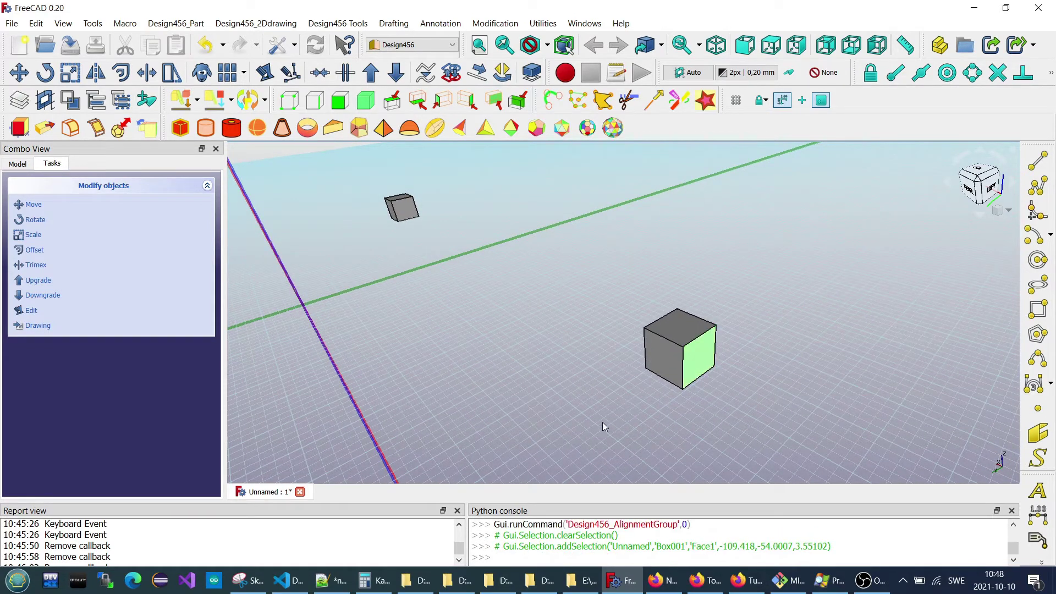
left_click(144, 131)
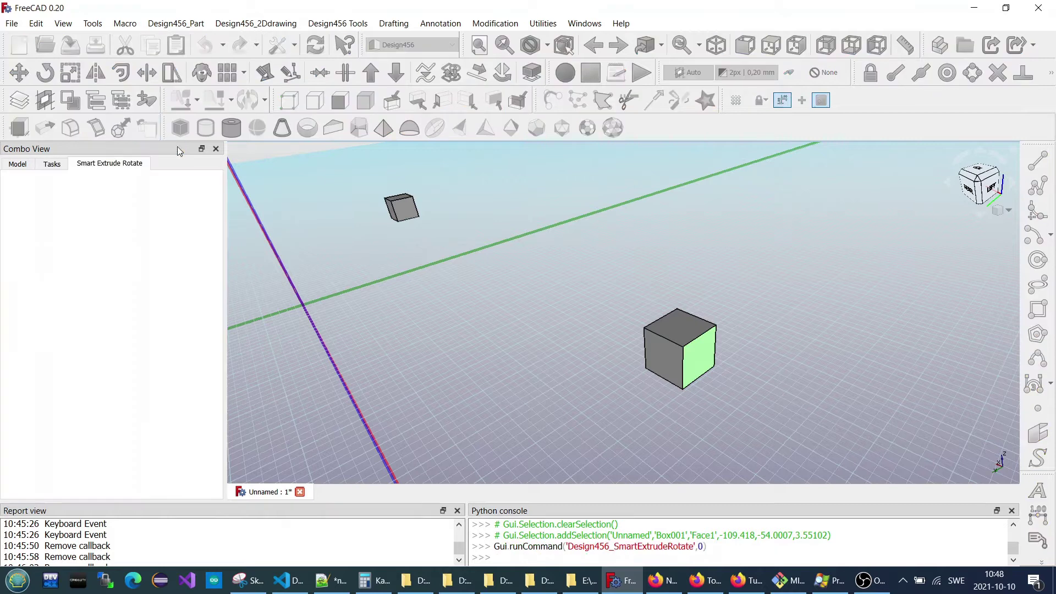
scroll(704, 323, "up", 2)
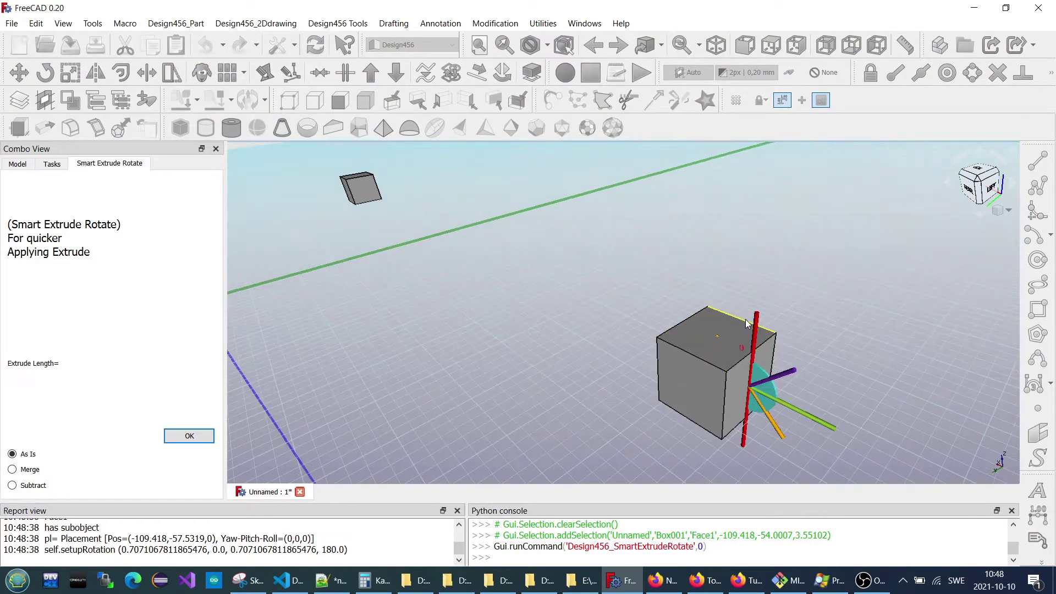
left_click_drag(758, 326, 790, 281)
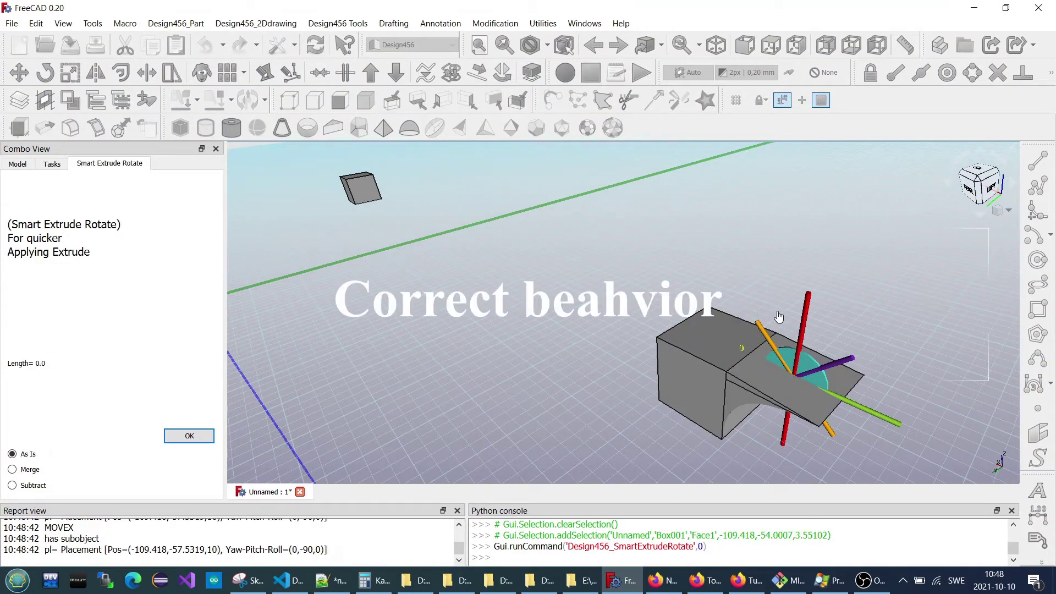
left_click_drag(790, 240, 808, 283)
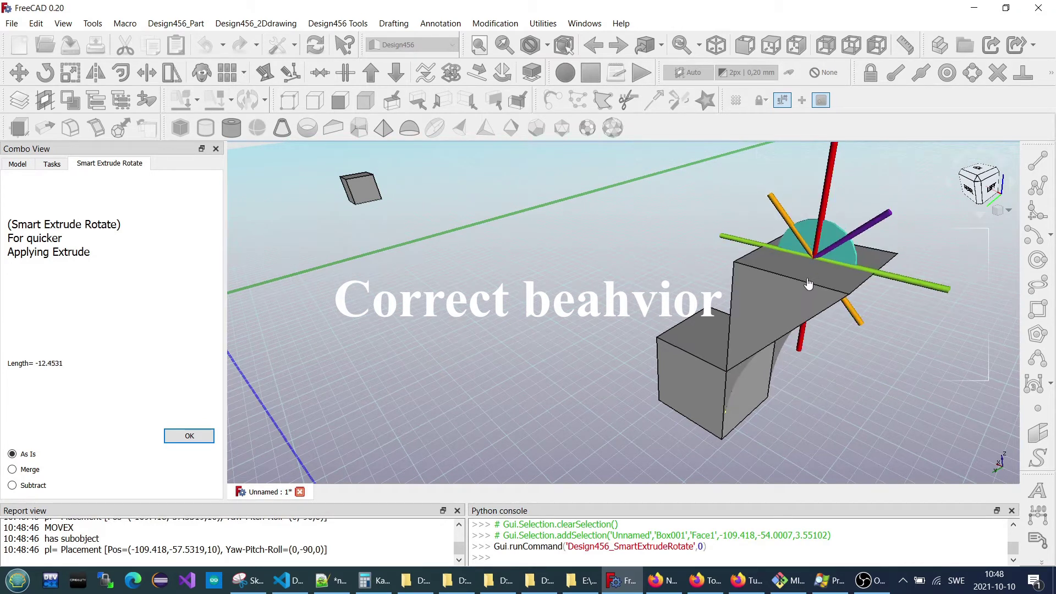
left_click(808, 284)
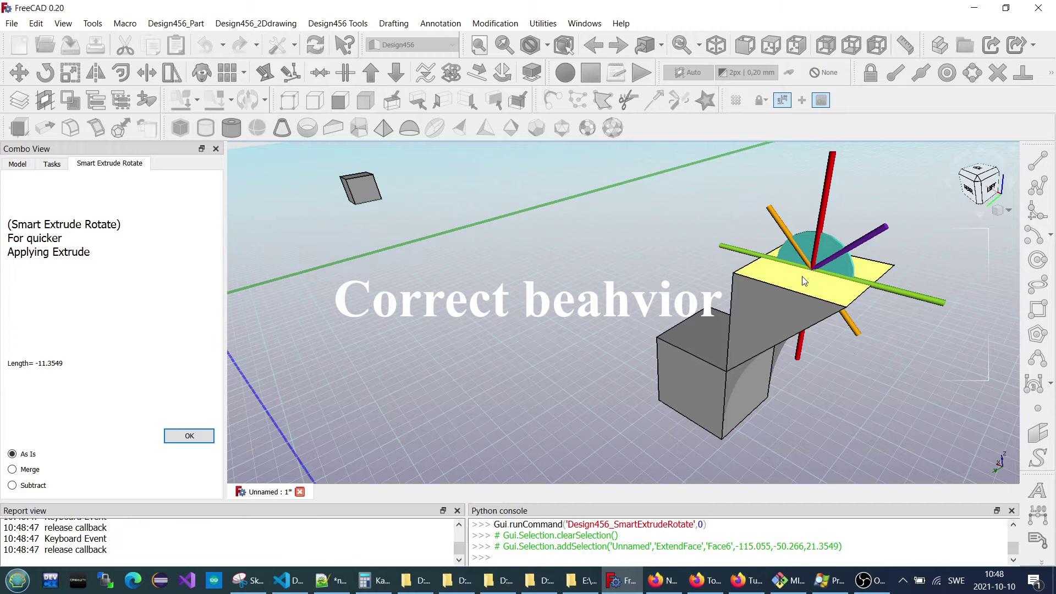
left_click(198, 435)
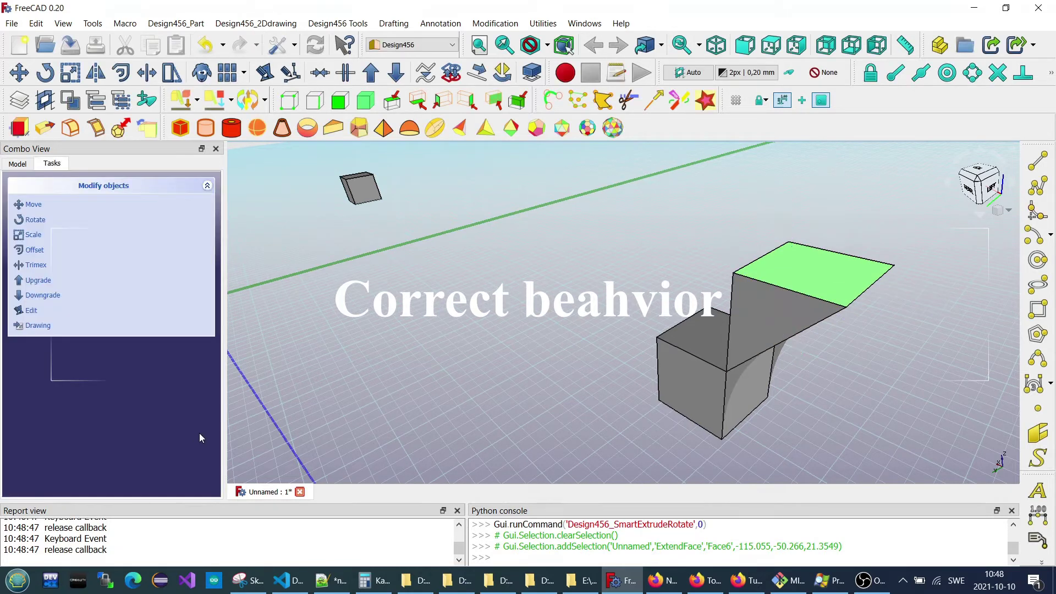
Orbit around the model and select the extended cube's front face.
middle_click_drag(436, 395, 615, 365)
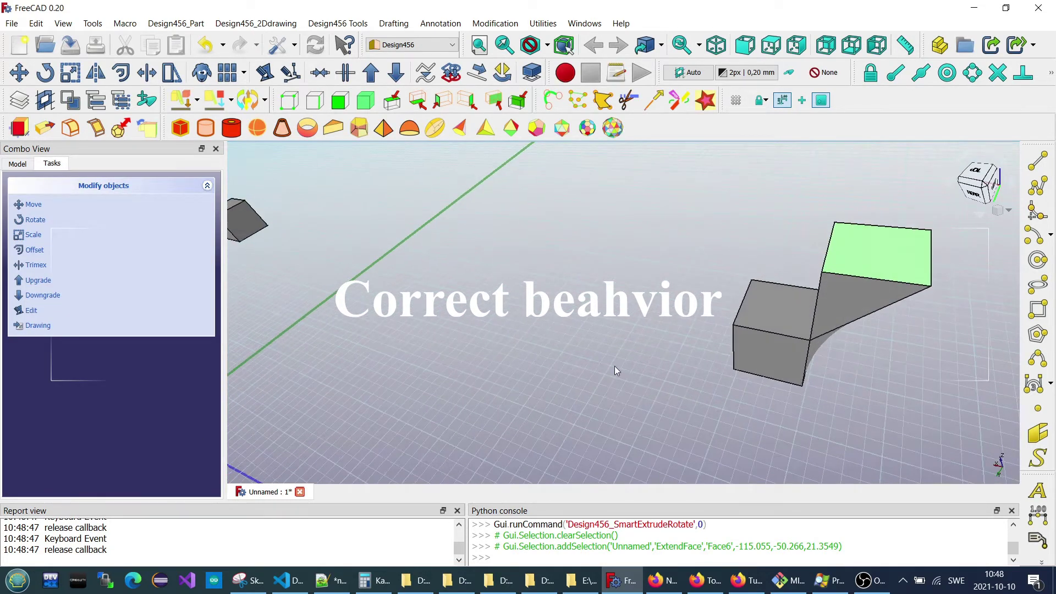
left_click(766, 367)
mouse_move(707, 395)
middle_mouse_down()
mouse_move(670, 412)
mouse_move(612, 347)
middle_mouse_up()
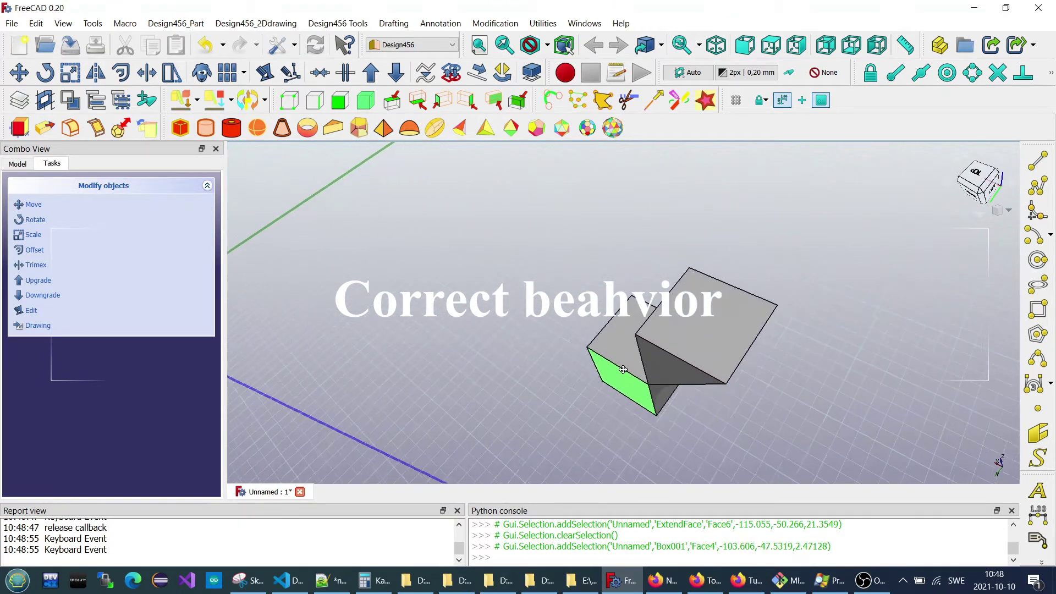
scroll(613, 347, "down", 5)
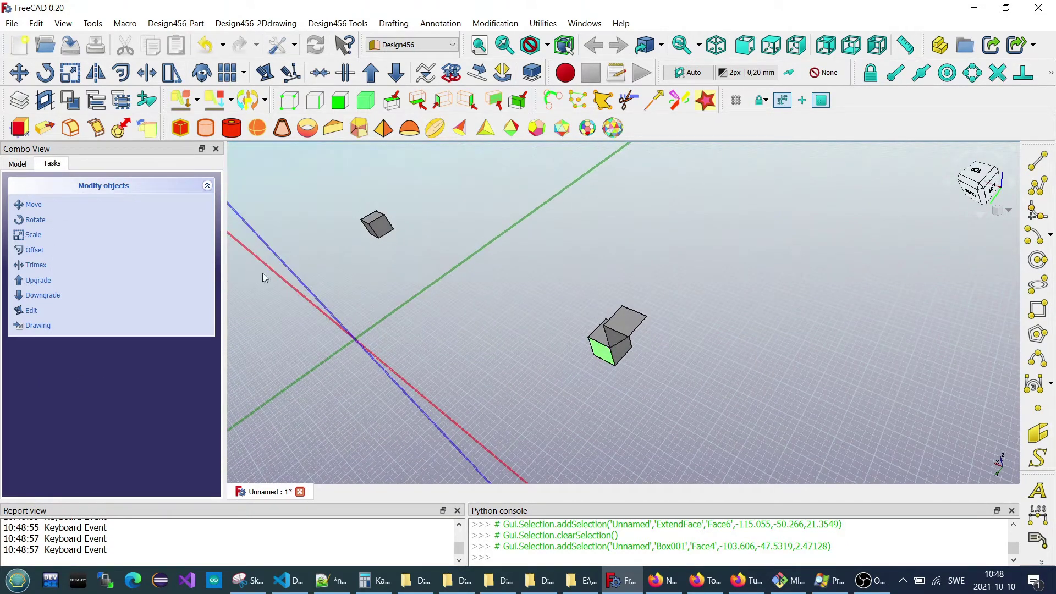
Extrude the front face with Smart Extrude Rotate into a long, raised arm about -62.3 long.
left_click(147, 128)
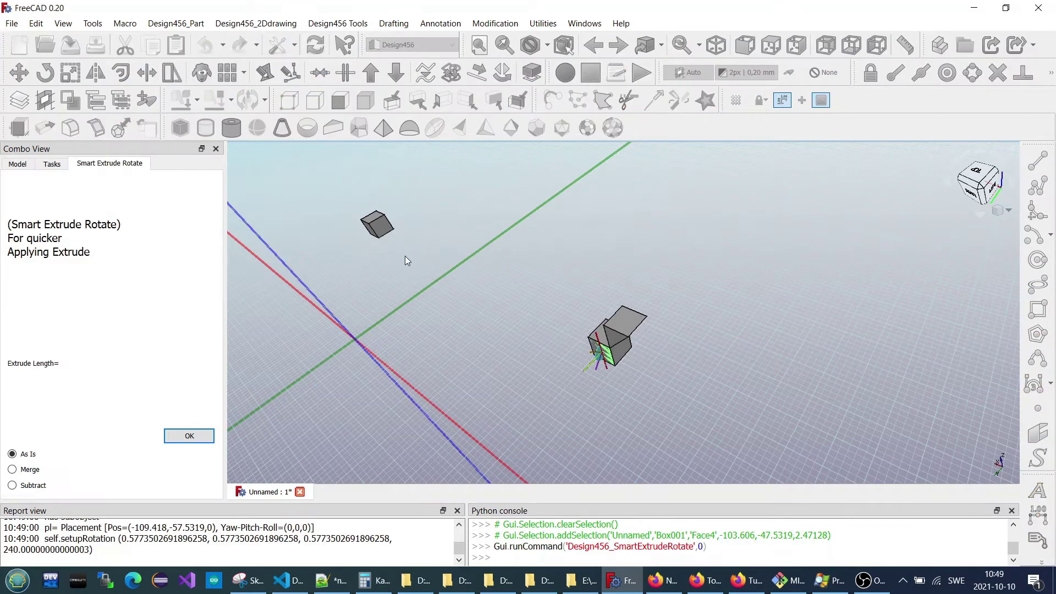
scroll(642, 385, "up", 4)
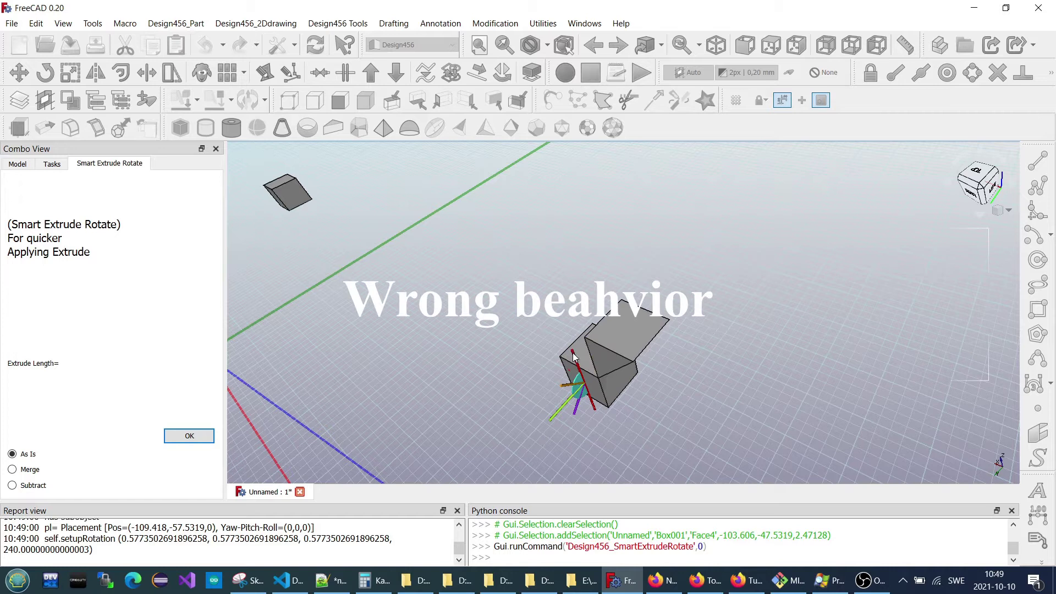
left_click_drag(576, 366, 549, 359)
scroll(549, 360, "down", 3)
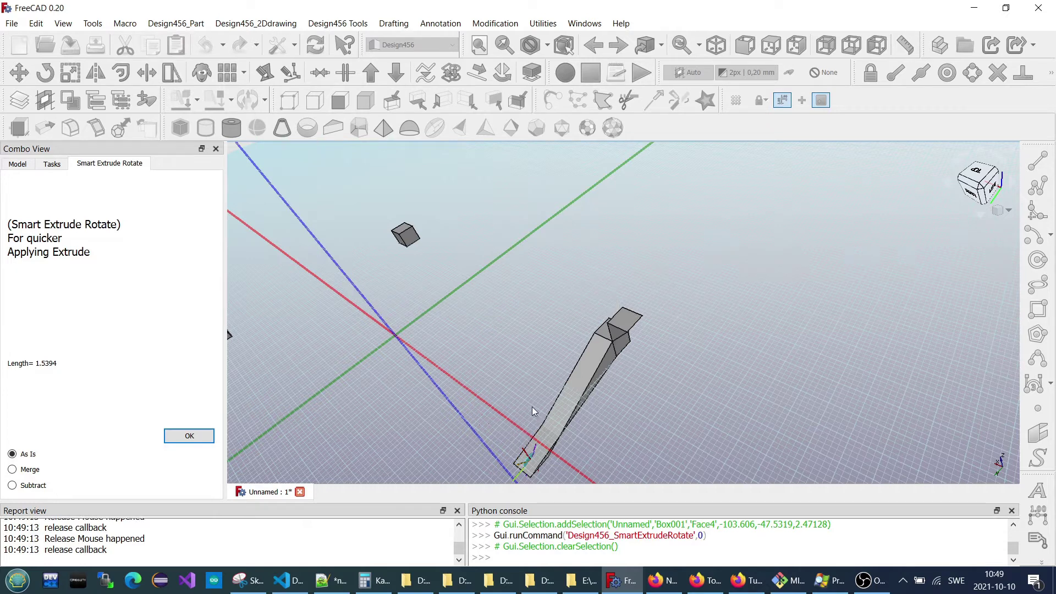
middle_click_drag(532, 412, 517, 440)
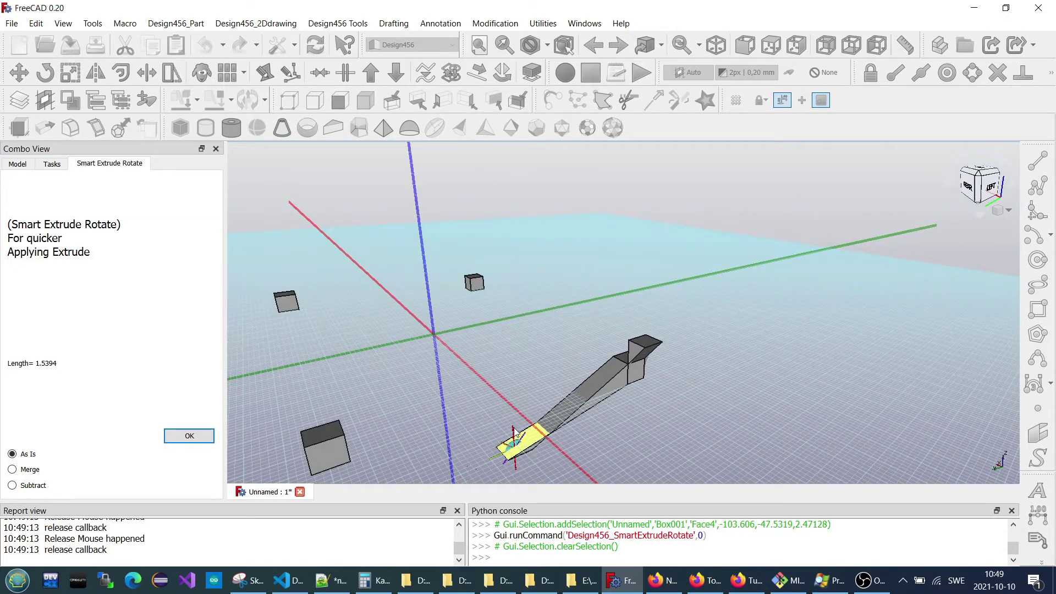
mouse_move(515, 431)
left_mouse_down()
mouse_move(557, 328)
mouse_move(615, 282)
left_mouse_up()
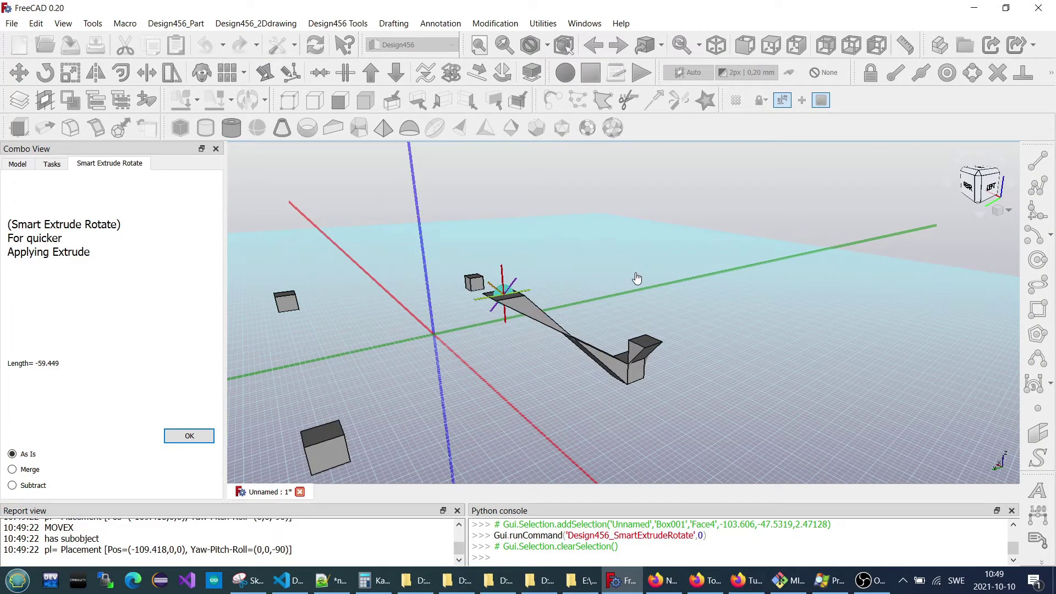
left_click_drag(616, 283, 637, 273)
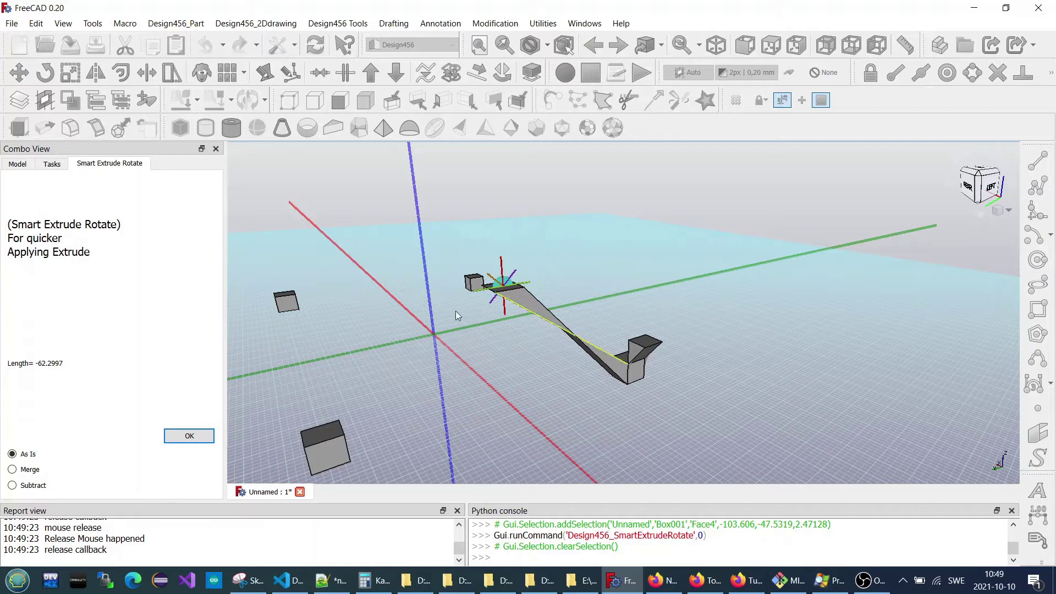
key("ctrl")
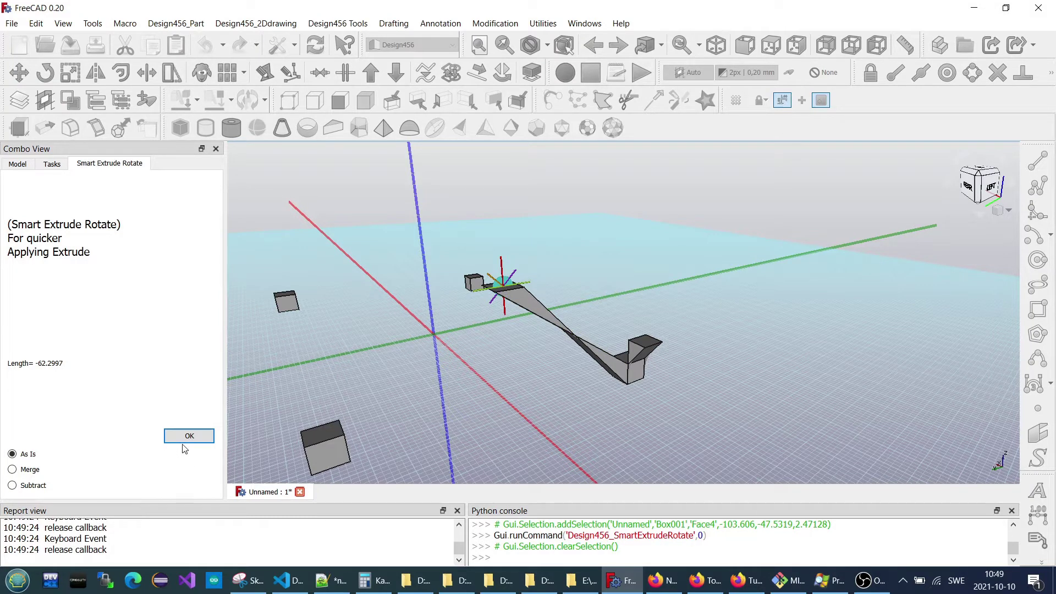
left_click(189, 435)
middle_click_drag(259, 433, 396, 370)
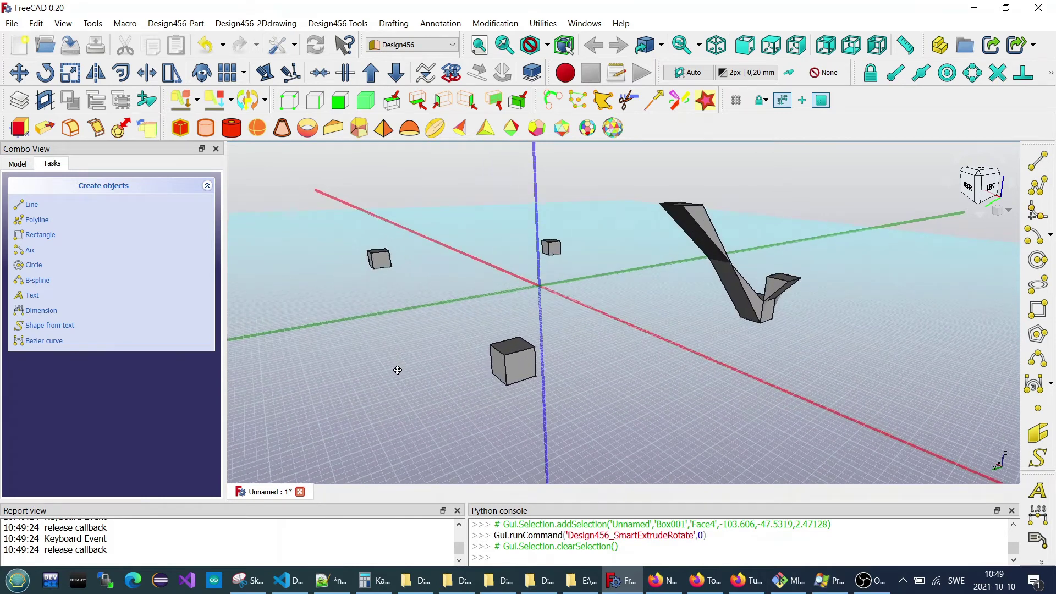
Extrude the foreground cube's face into a long tapered prism about -16.45 long with Smart Extrude Rotate.
left_click(497, 366)
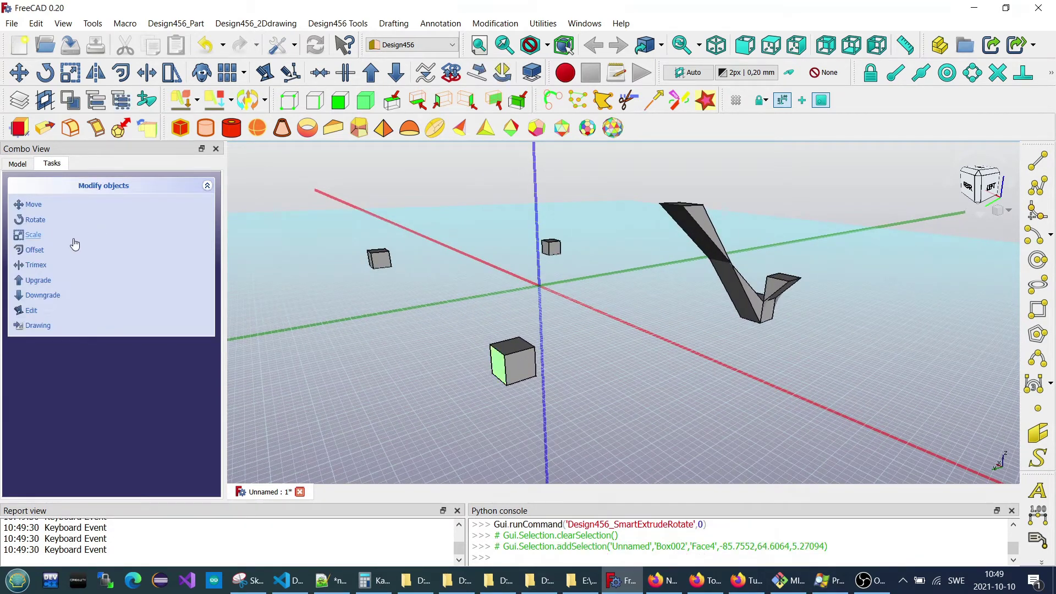
left_click(154, 137)
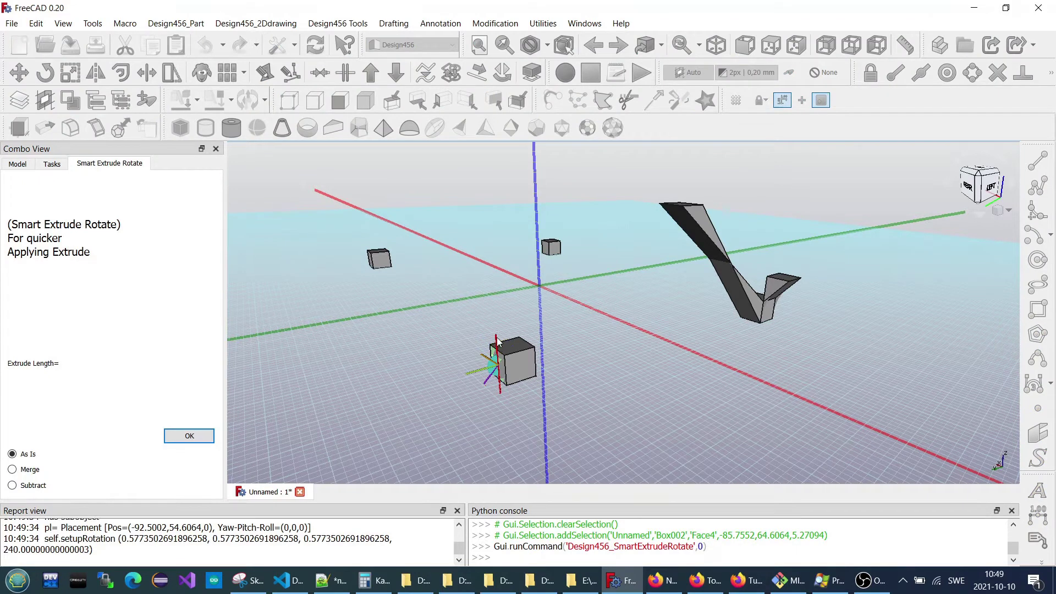
mouse_move(495, 341)
left_mouse_down()
mouse_move(438, 302)
mouse_move(394, 295)
left_mouse_up()
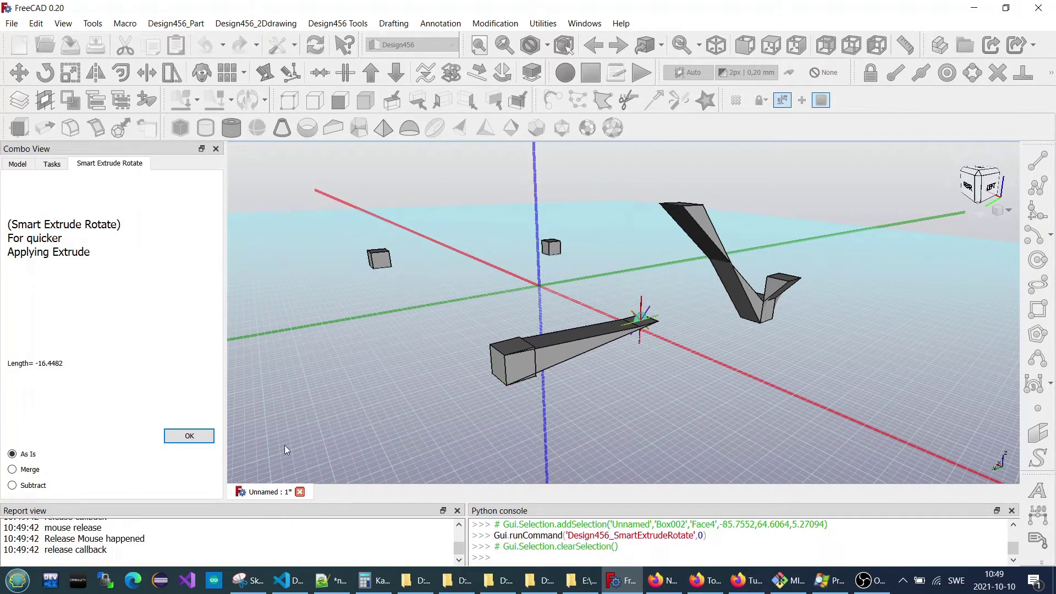
left_click(189, 436)
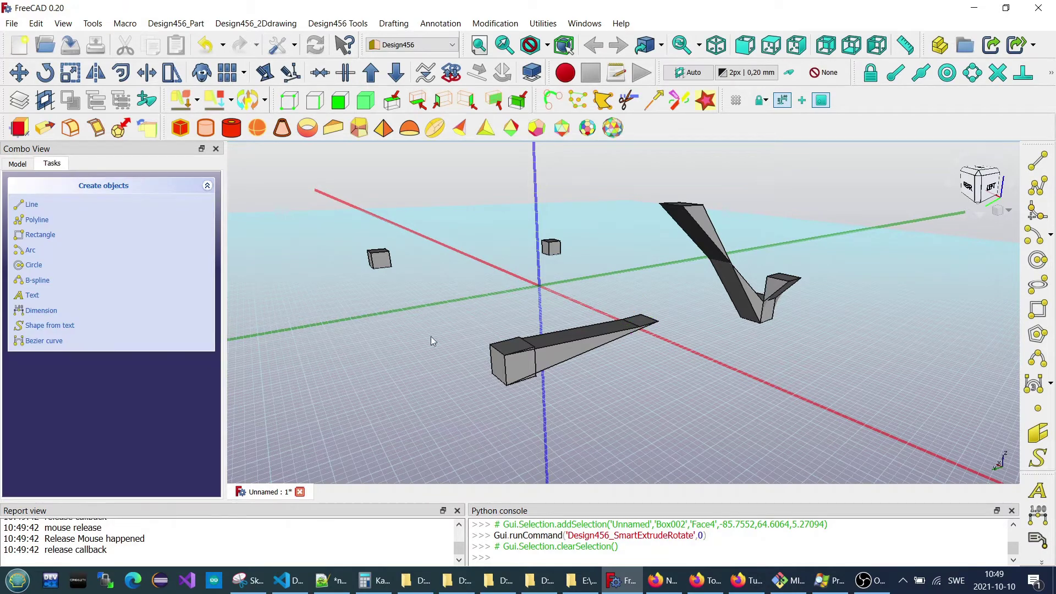
Orbit closer and extrude the small cube's right face into a short angled extrusion about -4.31 long.
middle_click_drag(431, 305, 538, 349)
mouse_move(348, 277)
middle_mouse_down()
mouse_move(535, 400)
mouse_move(514, 288)
mouse_move(425, 268)
mouse_move(422, 324)
middle_mouse_up()
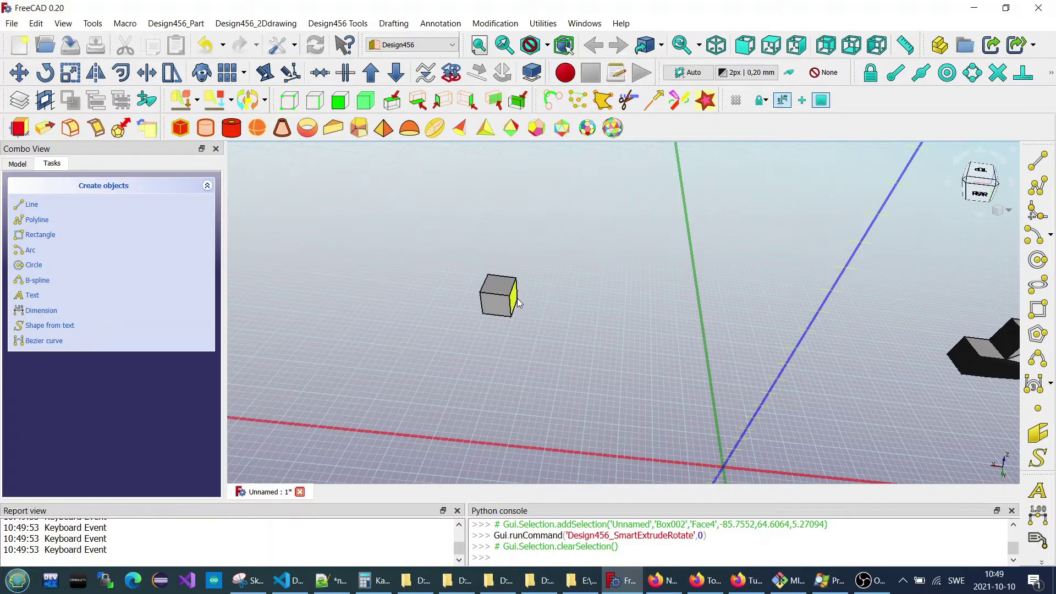
left_click(516, 299)
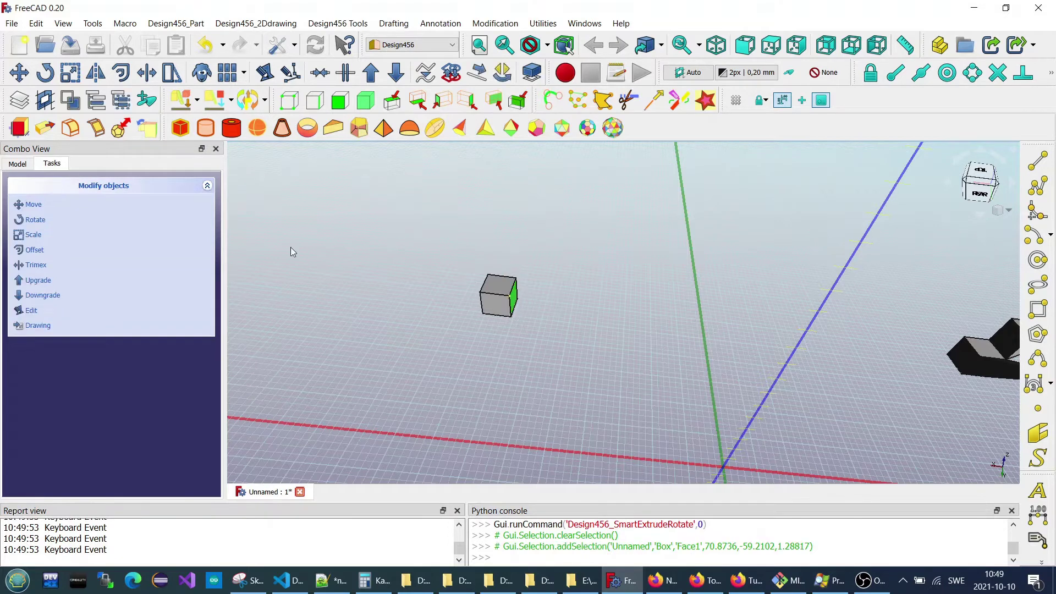
left_click(147, 128)
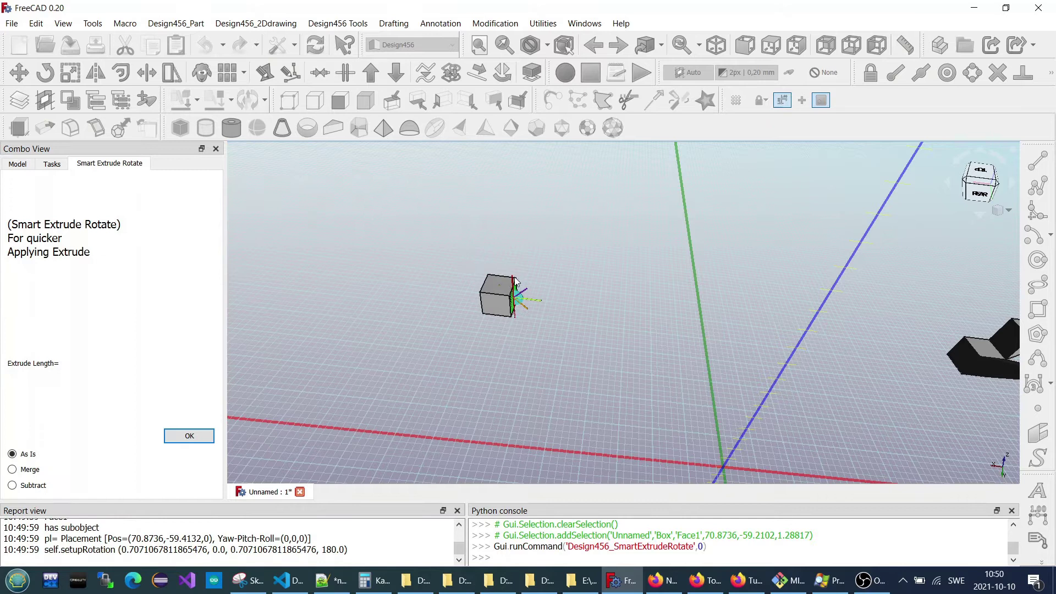
scroll(516, 281, "up", 2)
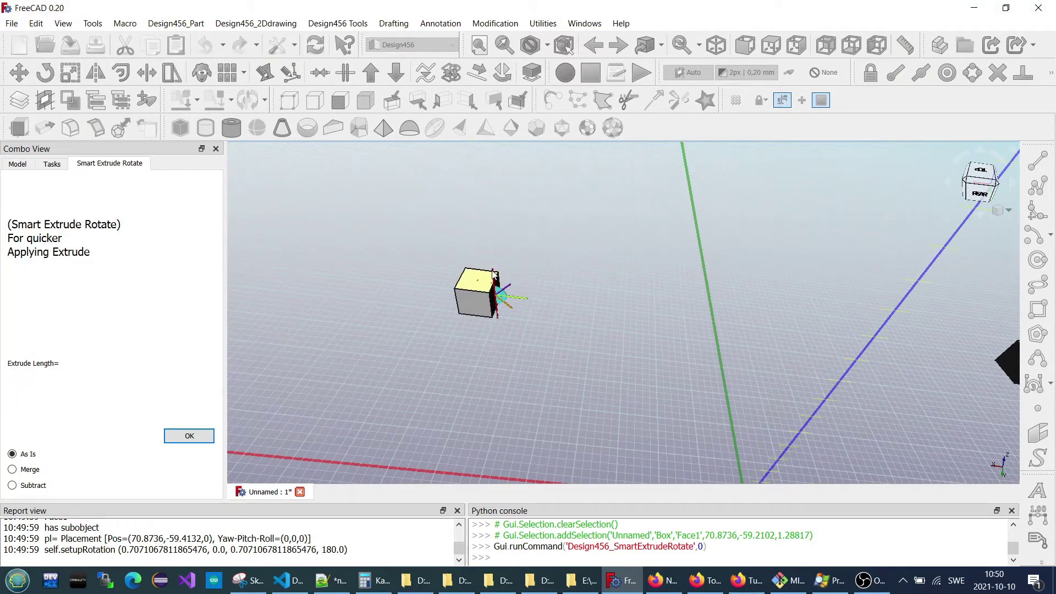
left_click_drag(495, 275, 497, 218)
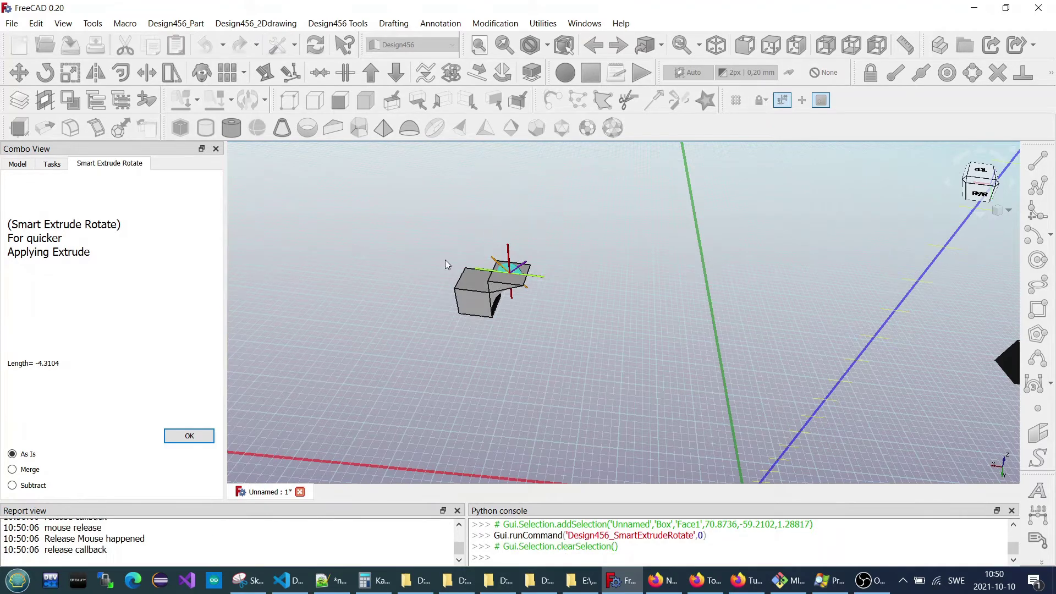
left_click(189, 435)
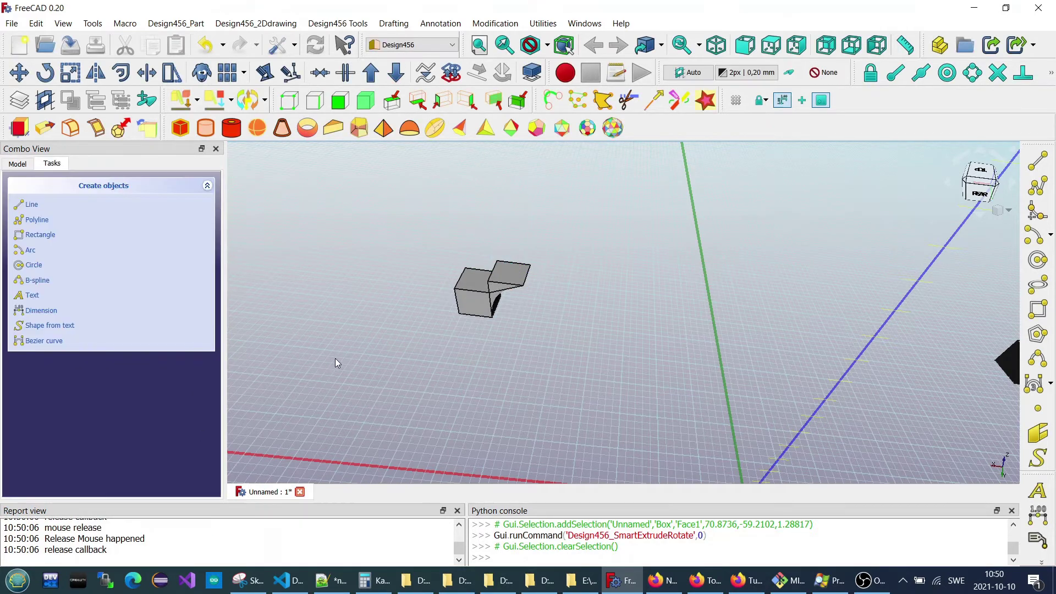
Extrude the cube's left face into a long tapered arm reaching down-left, then bring the second cube into view.
mouse_move(332, 354)
middle_mouse_down()
mouse_move(365, 358)
mouse_move(308, 358)
mouse_move(627, 396)
mouse_move(346, 415)
mouse_move(470, 363)
middle_mouse_up()
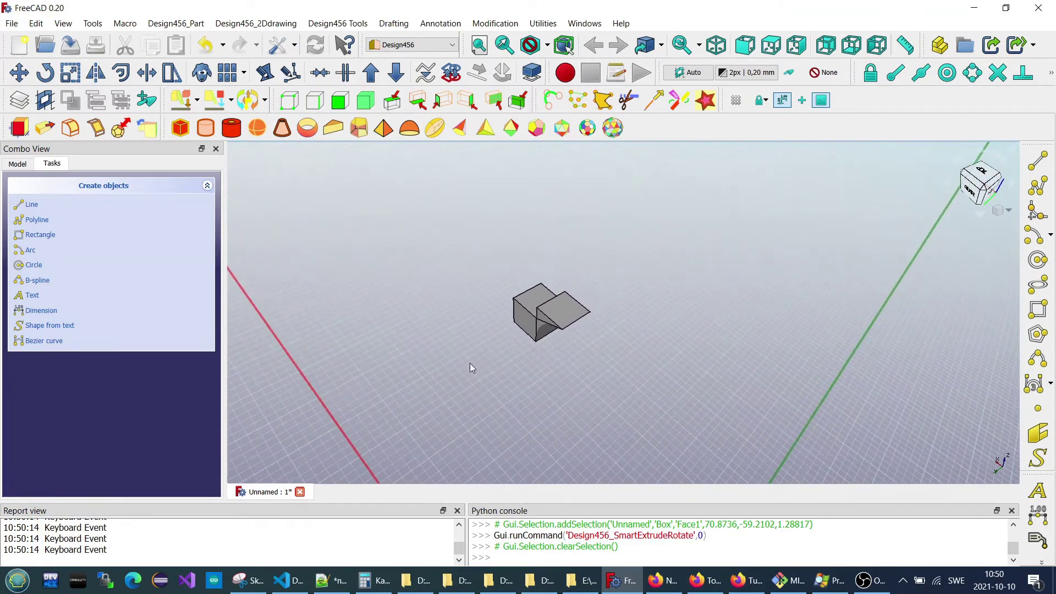
left_click(525, 319)
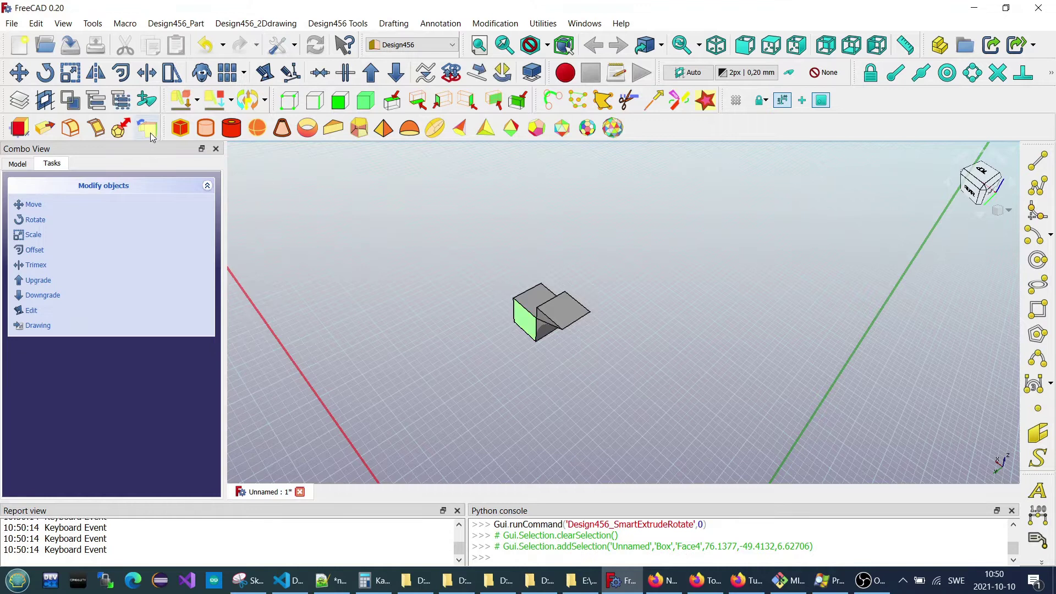
left_click(151, 133)
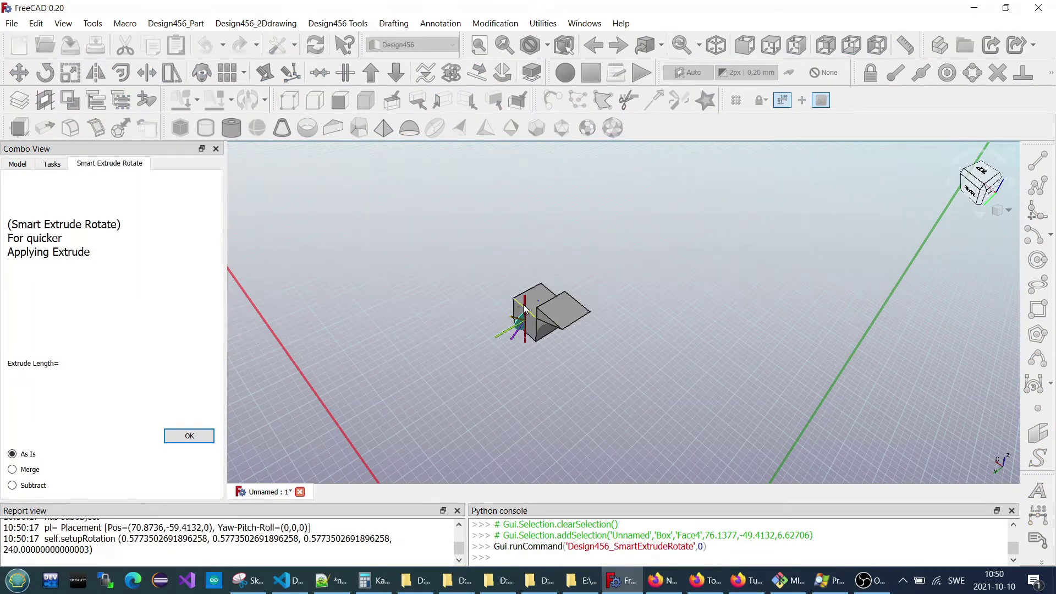
mouse_move(526, 301)
left_mouse_down()
mouse_move(523, 242)
mouse_move(456, 210)
mouse_move(360, 353)
left_mouse_up()
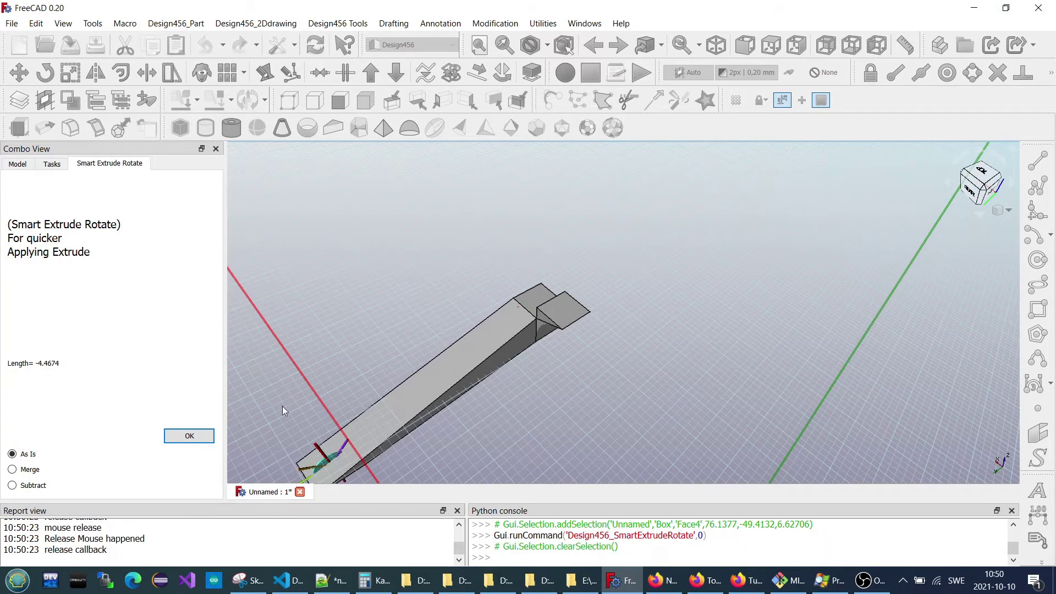
left_click(189, 436)
mouse_move(409, 371)
middle_mouse_down()
mouse_move(374, 385)
mouse_move(367, 350)
middle_mouse_up()
key("Left")
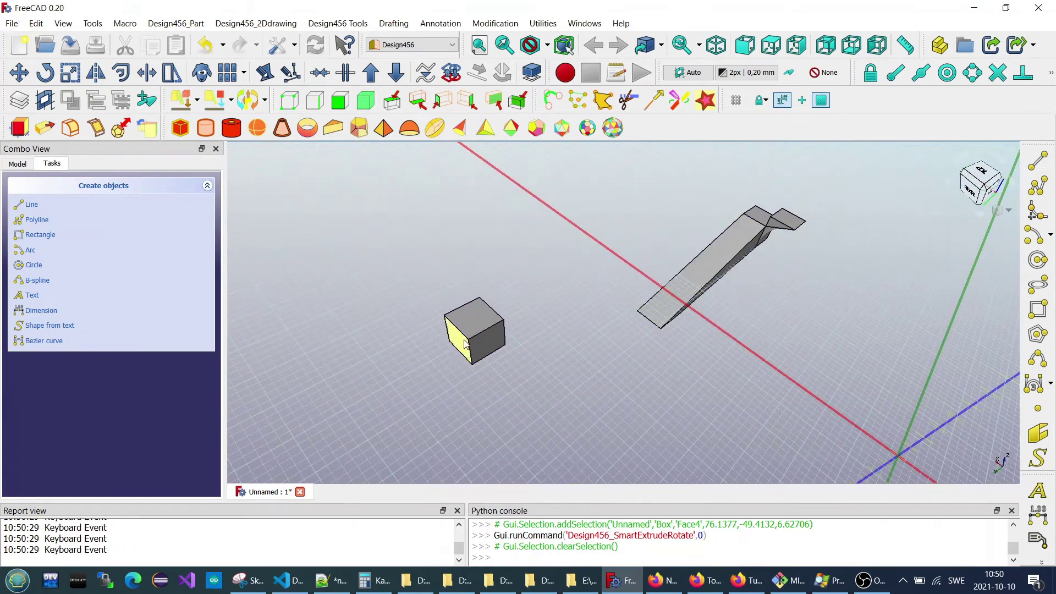
Extrude the second cube's front face about 8.79 units with Smart Extrude Rotate.
left_click(465, 344)
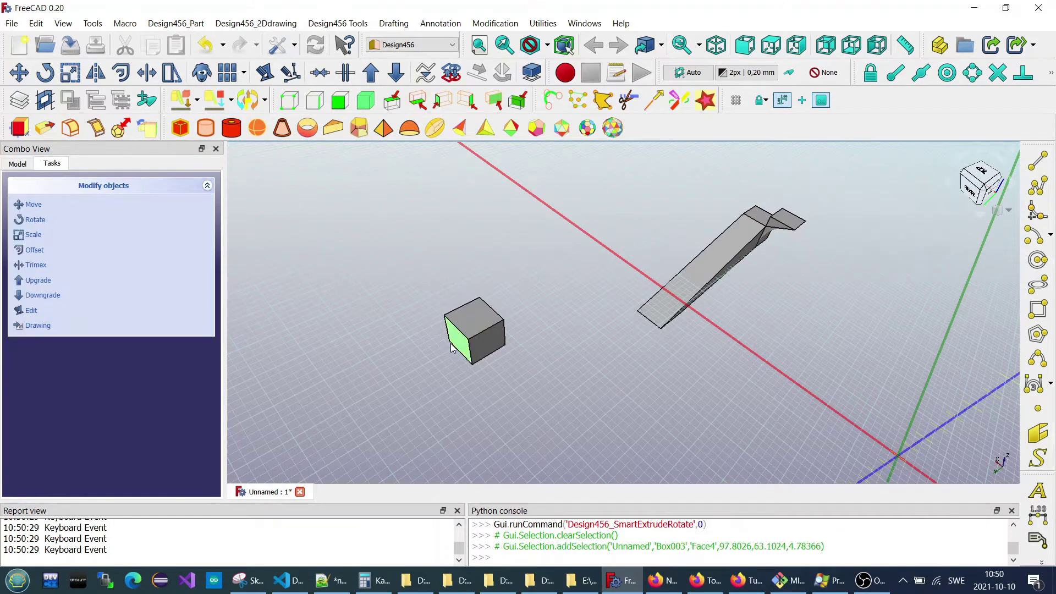
left_click(120, 127)
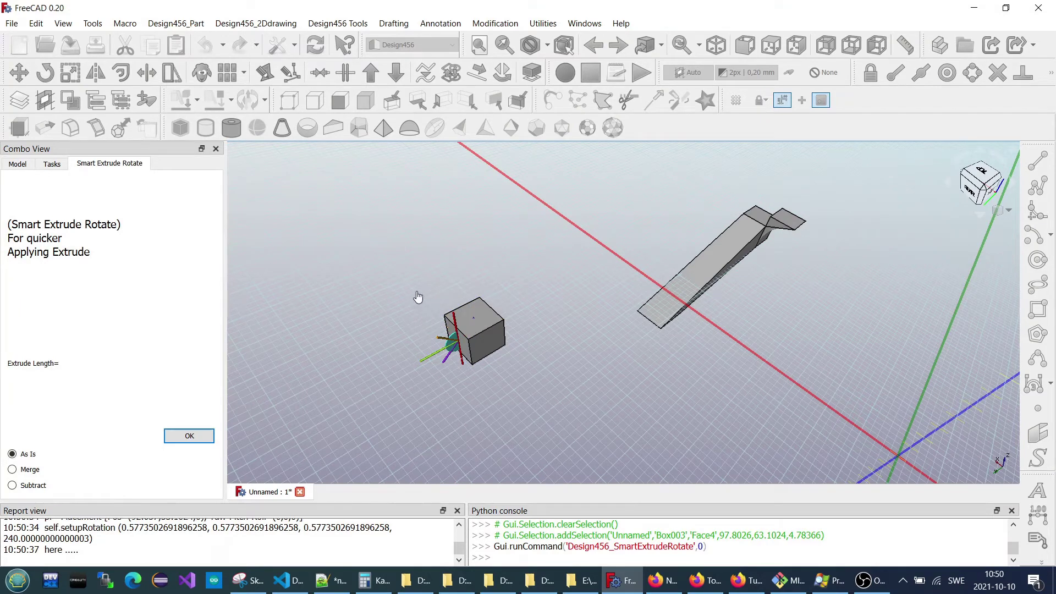
left_click(439, 317)
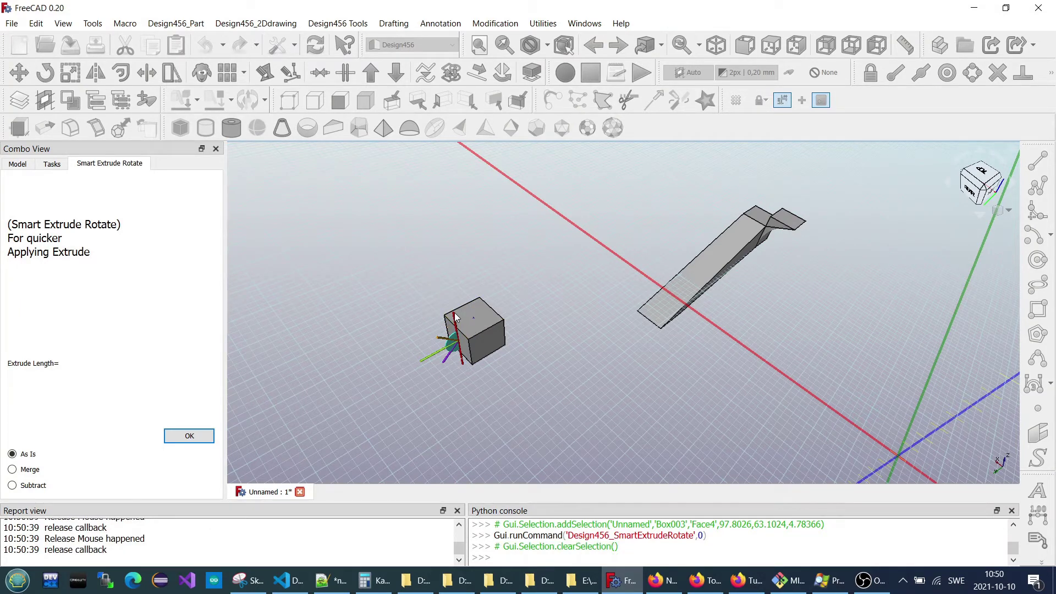
left_click_drag(455, 319, 410, 249)
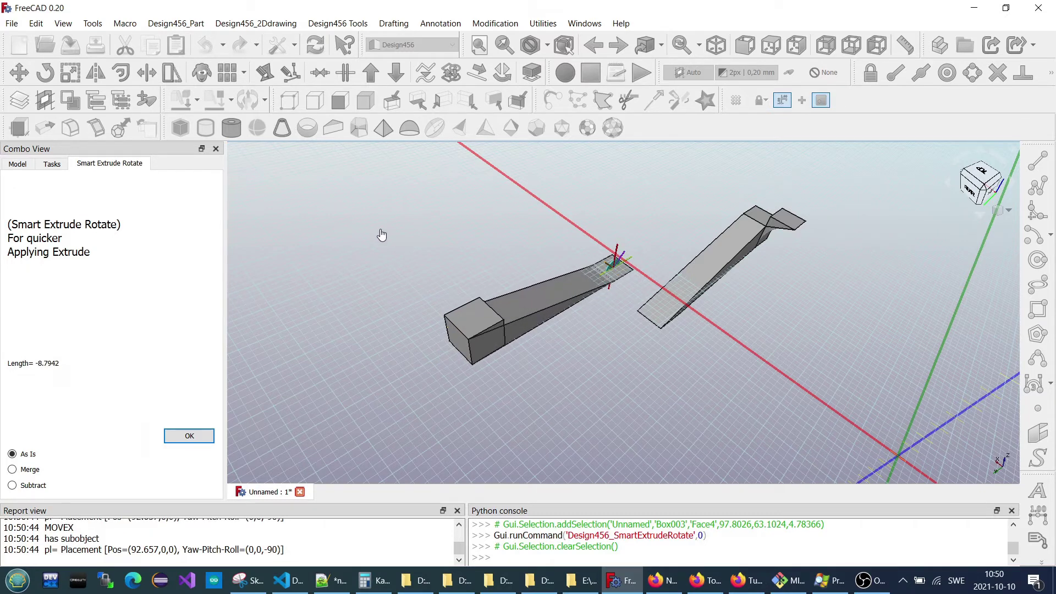
left_click_drag(410, 249, 381, 229)
left_click(188, 436)
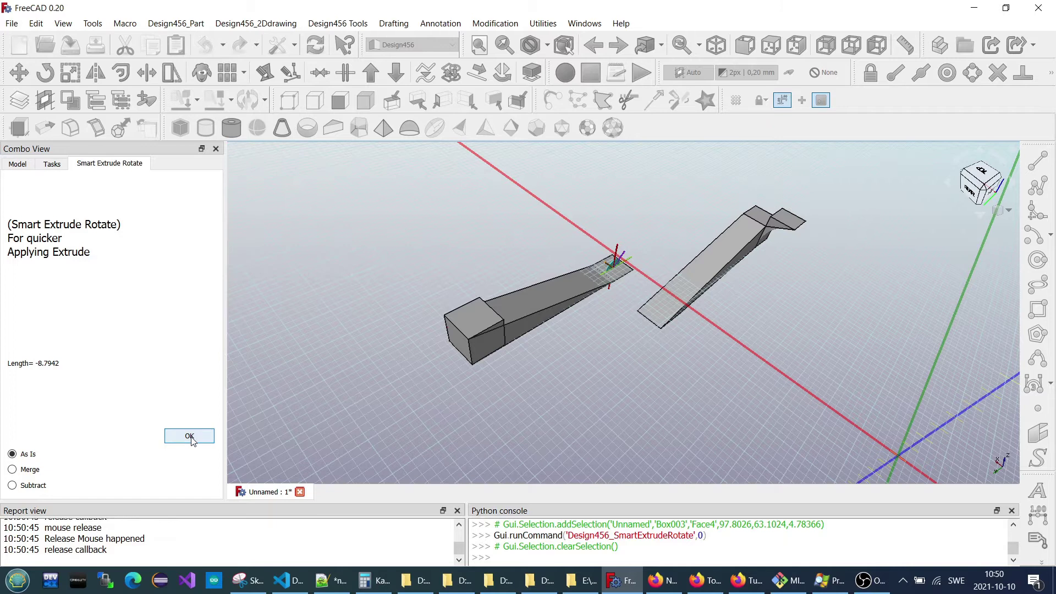
Orbit the view and select the second cube's end face.
mouse_move(421, 434)
middle_mouse_down()
mouse_move(495, 438)
mouse_move(503, 412)
middle_mouse_up()
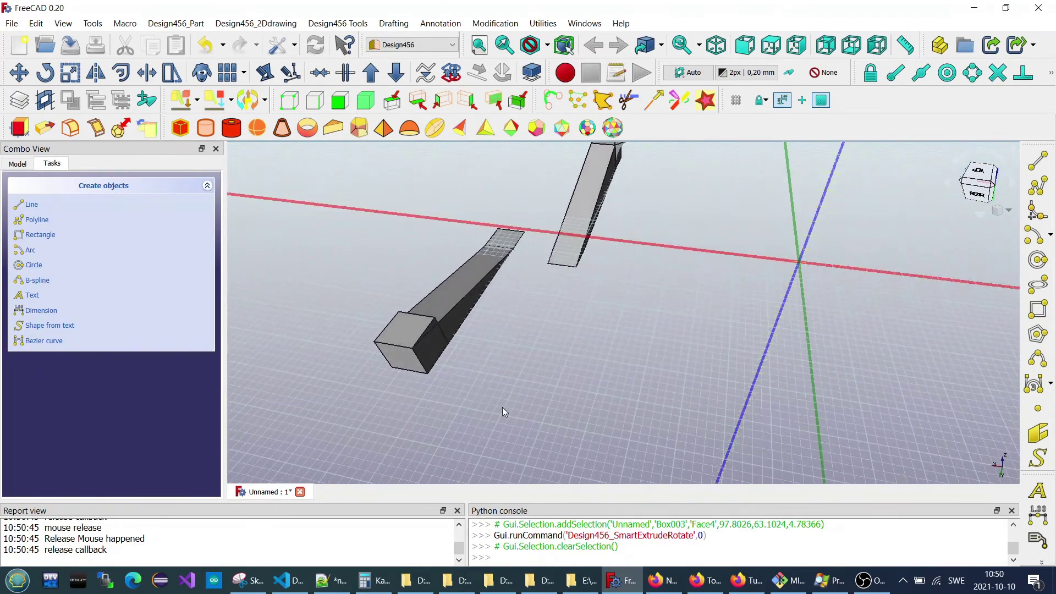
left_click(430, 351)
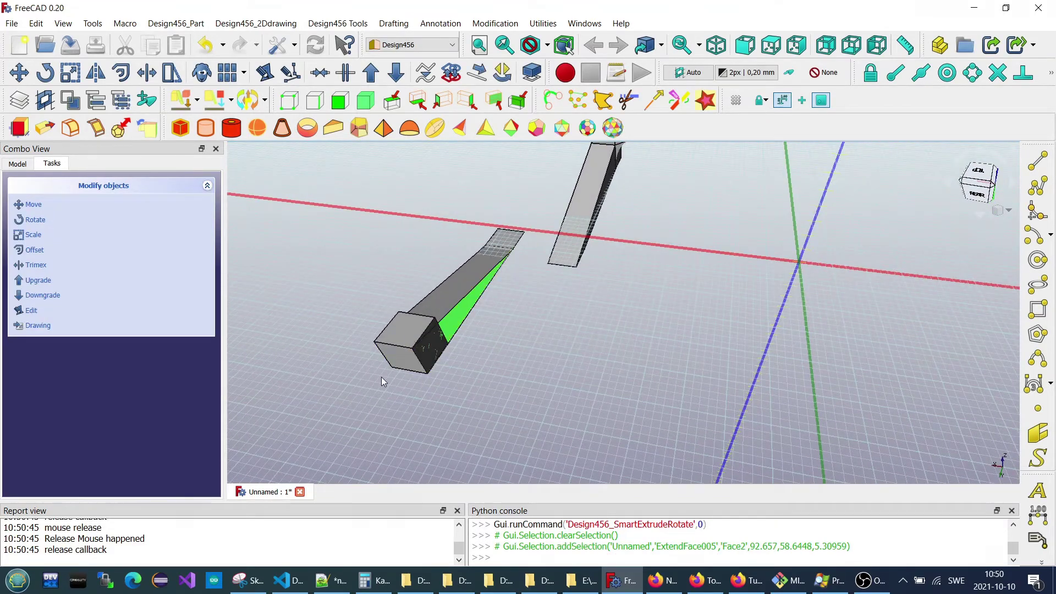
scroll(471, 384, "down", 3)
scroll(568, 436, "down", 2)
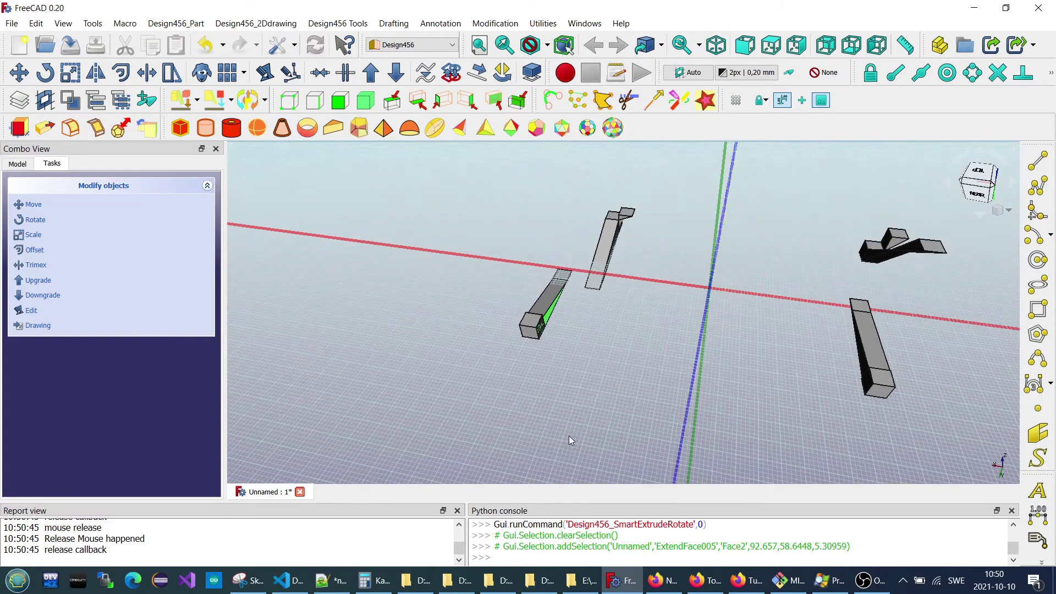
scroll(474, 360, "up", 2)
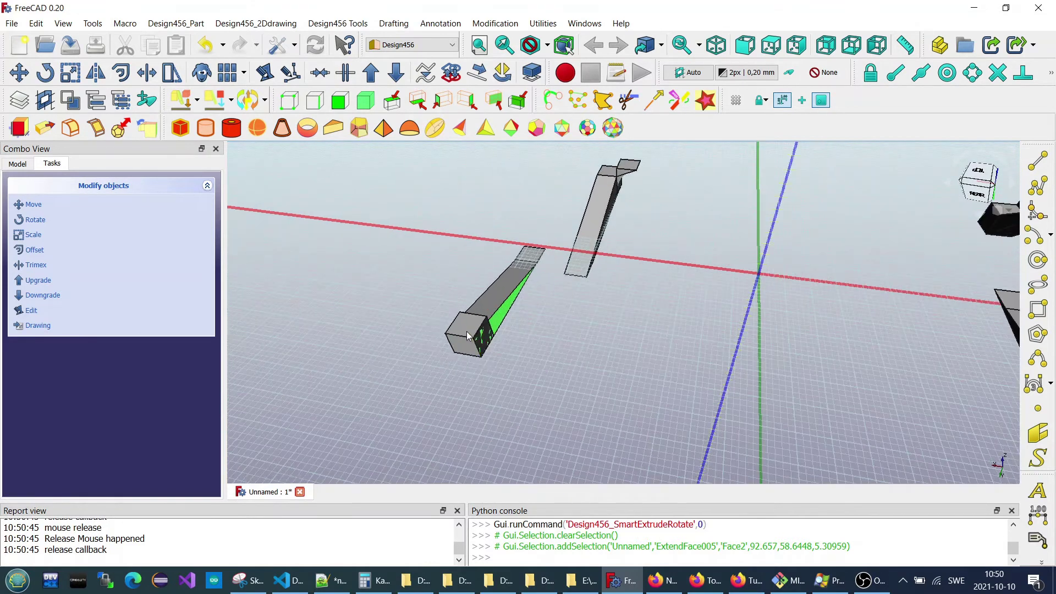
left_click(464, 327)
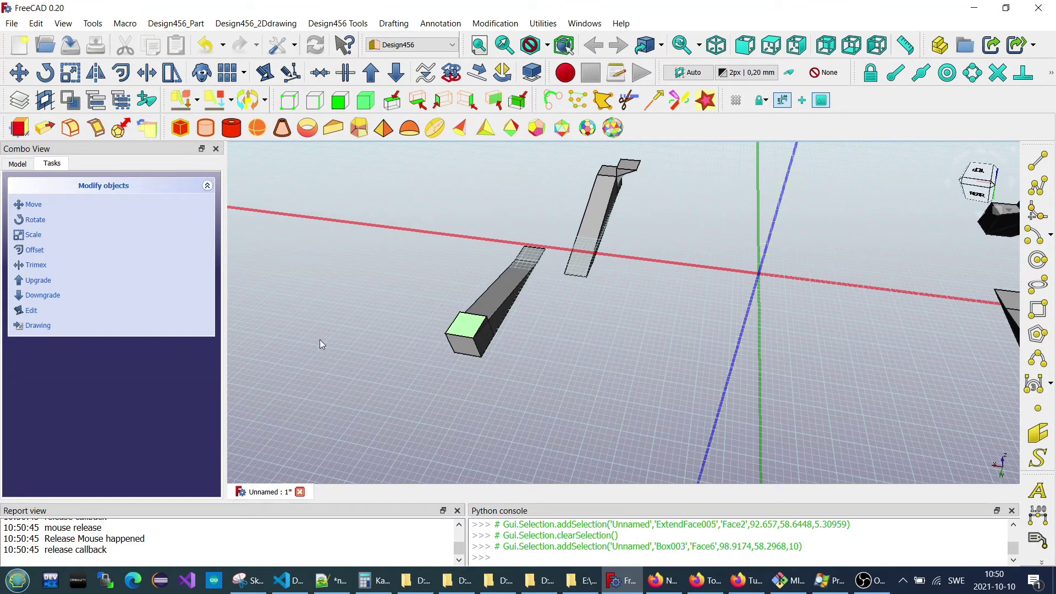
Extrude the end face upward and turn the extrusion 90 degrees to run sideways.
left_click(154, 128)
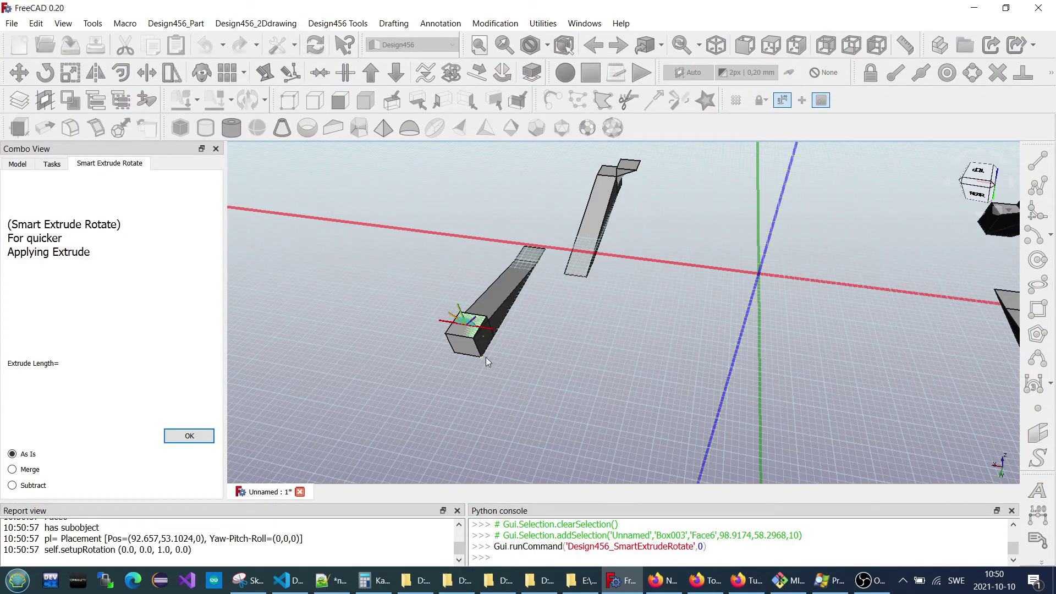
scroll(486, 358, "up", 3)
mouse_move(427, 327)
middle_mouse_down()
mouse_move(335, 396)
mouse_move(550, 331)
middle_mouse_up()
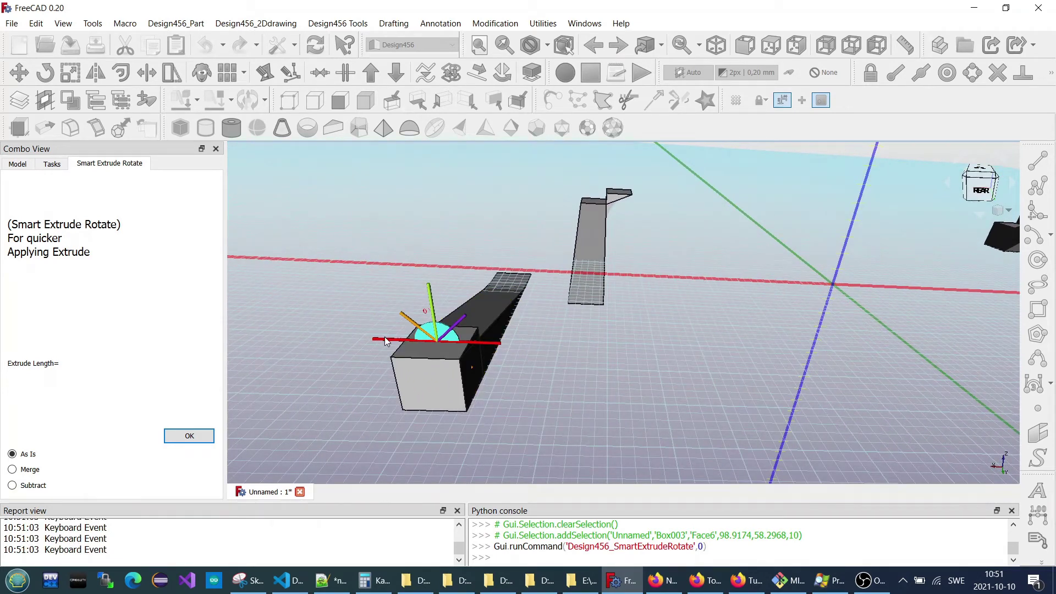
mouse_move(377, 338)
left_mouse_down()
mouse_move(363, 267)
mouse_move(370, 312)
left_mouse_up()
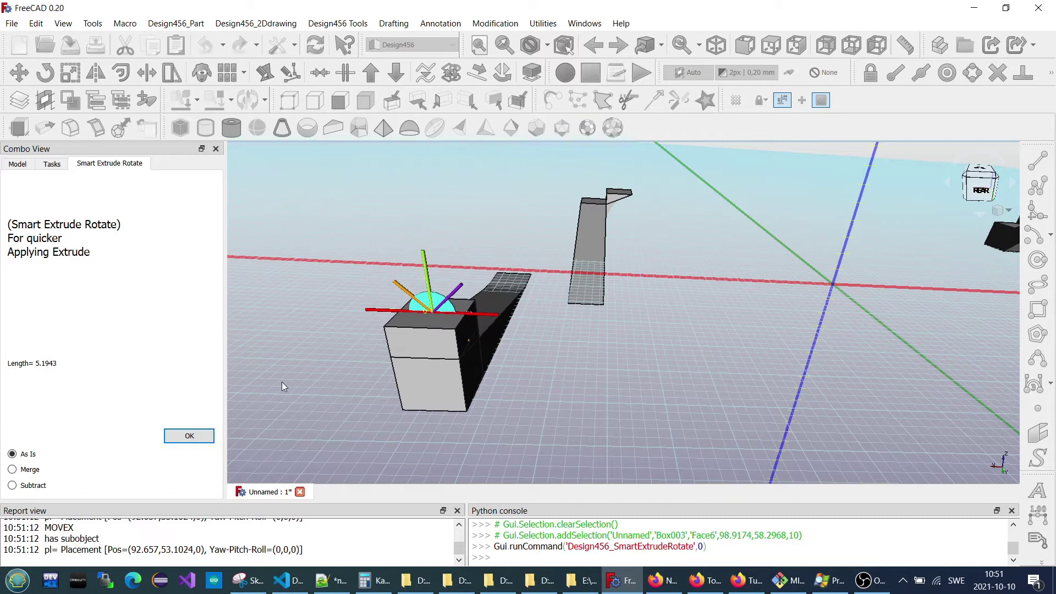
left_click_drag(282, 383, 434, 284)
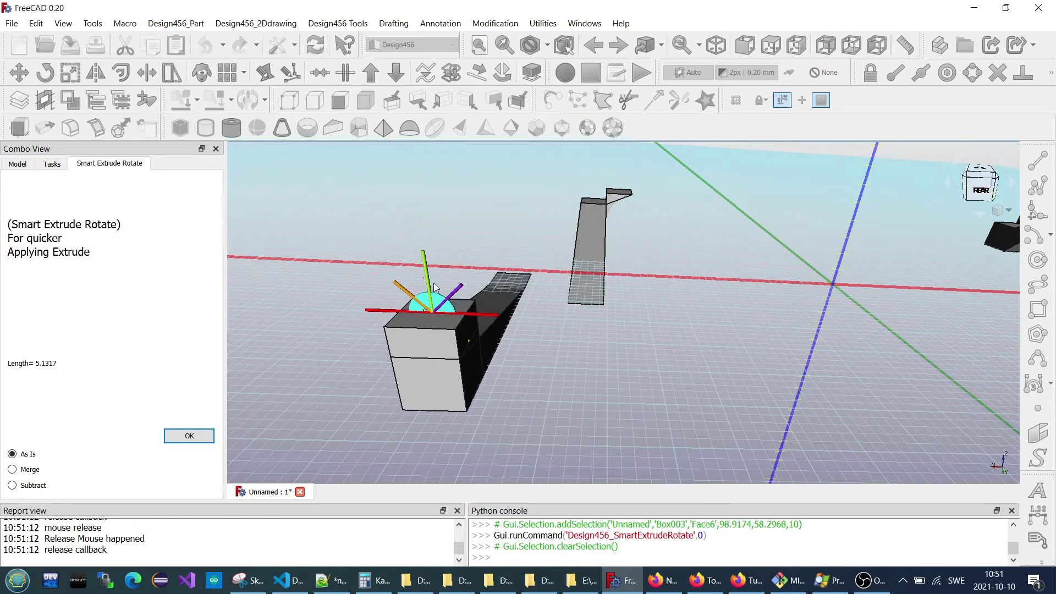
left_click(421, 255)
mouse_move(264, 353)
left_mouse_down()
mouse_move(260, 385)
mouse_move(223, 366)
left_mouse_up()
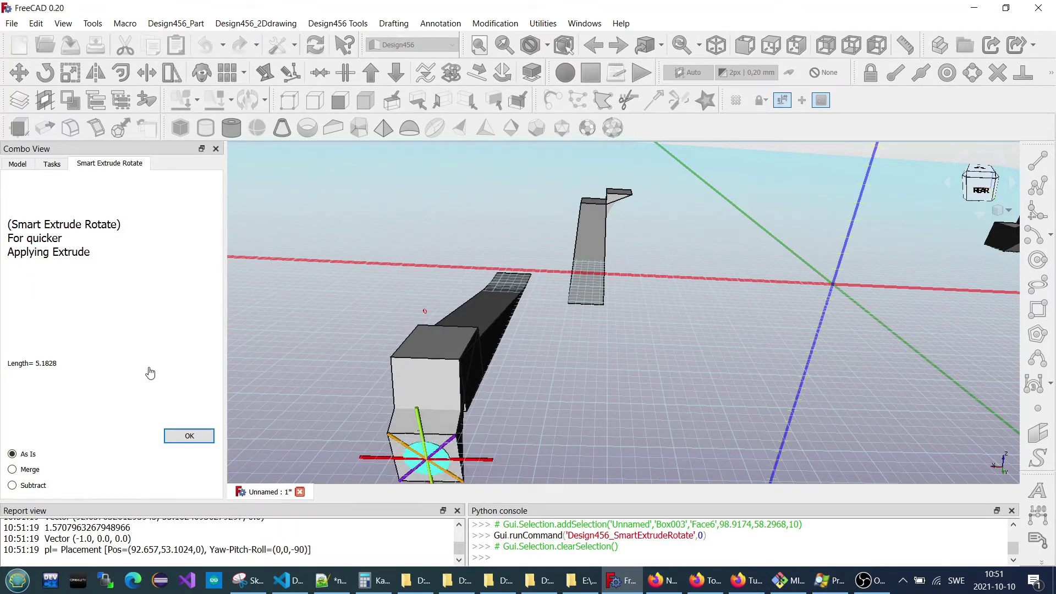
Set the turned extrusion to about 18.14 long, apply it, and inspect the result.
left_click_drag(150, 373, 150, 373)
mouse_move(286, 396)
middle_mouse_down()
mouse_move(317, 402)
mouse_move(578, 324)
mouse_move(566, 259)
mouse_move(482, 175)
middle_mouse_up()
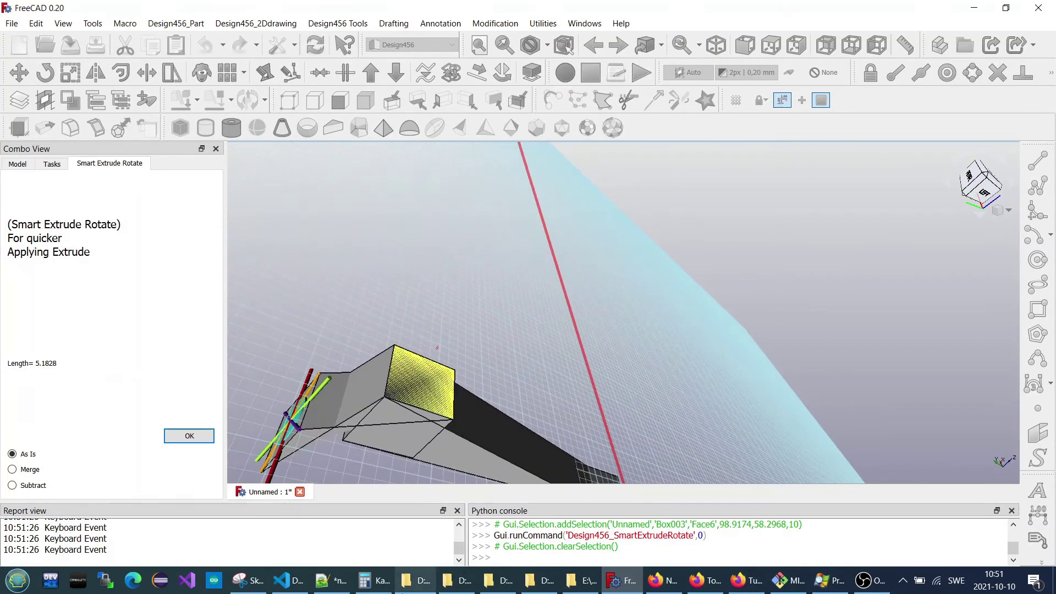
mouse_move(364, 462)
middle_mouse_down("shift")
mouse_move(401, 421)
mouse_move(449, 429)
middle_mouse_up("shift")
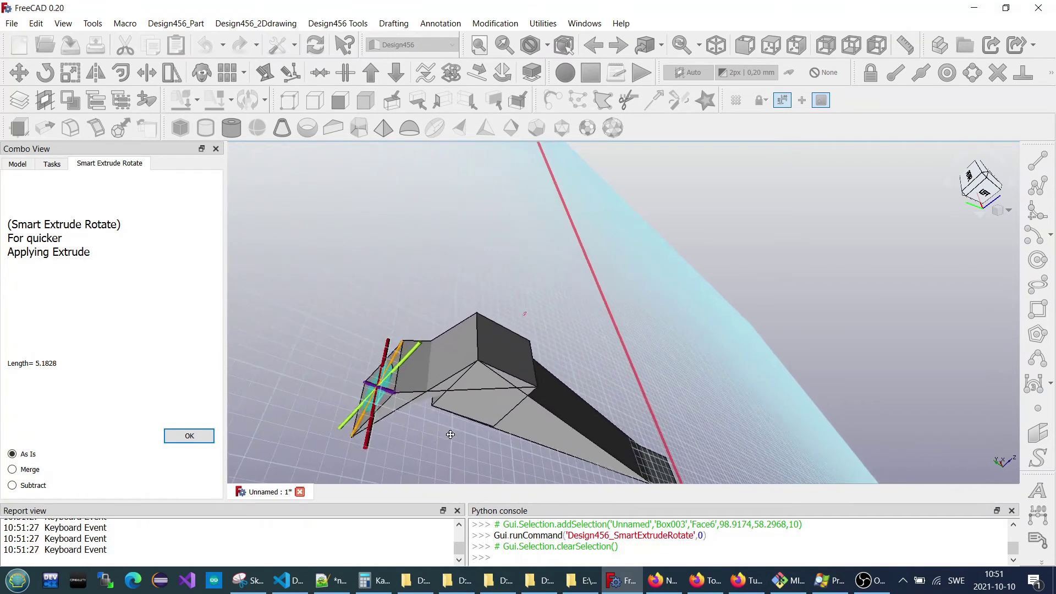
mouse_move(415, 348)
left_mouse_down()
mouse_move(328, 313)
mouse_move(344, 165)
mouse_move(354, 289)
left_mouse_up()
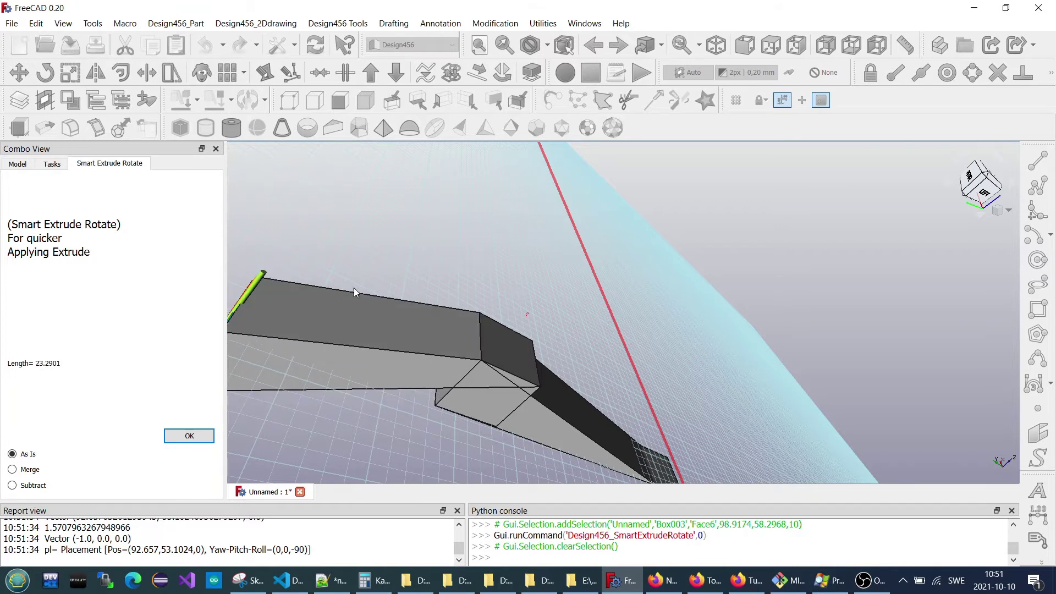
left_click_drag(305, 340, 278, 349)
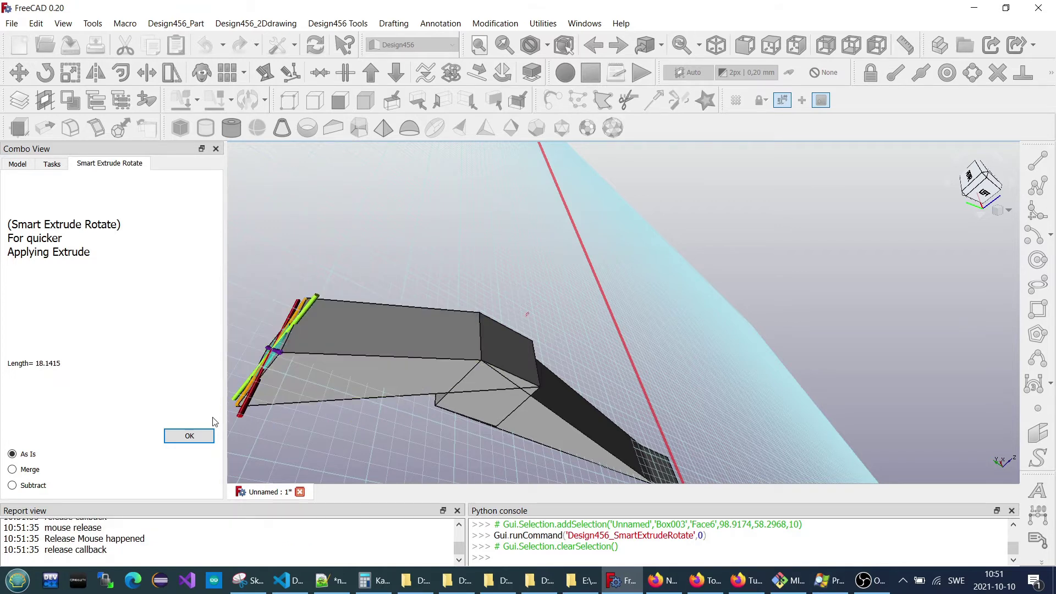
left_click(193, 436)
mouse_move(572, 302)
middle_mouse_down()
mouse_move(577, 389)
mouse_move(612, 391)
mouse_move(606, 376)
middle_mouse_up()
mouse_move(713, 260)
middle_mouse_down()
mouse_move(665, 229)
mouse_move(635, 243)
middle_mouse_up()
mouse_move(873, 297)
middle_mouse_down()
mouse_move(866, 254)
mouse_move(845, 240)
middle_mouse_up()
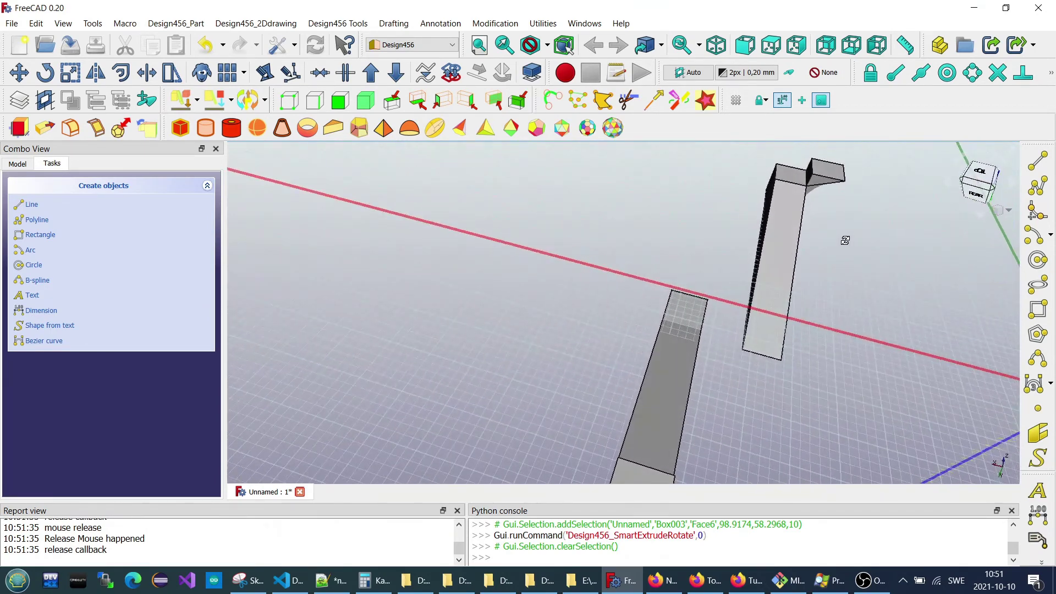
Pan and orbit the view, then add a new Design456 box at the origin.
key("Right")
key("Right")
key("Right")
key("Right")
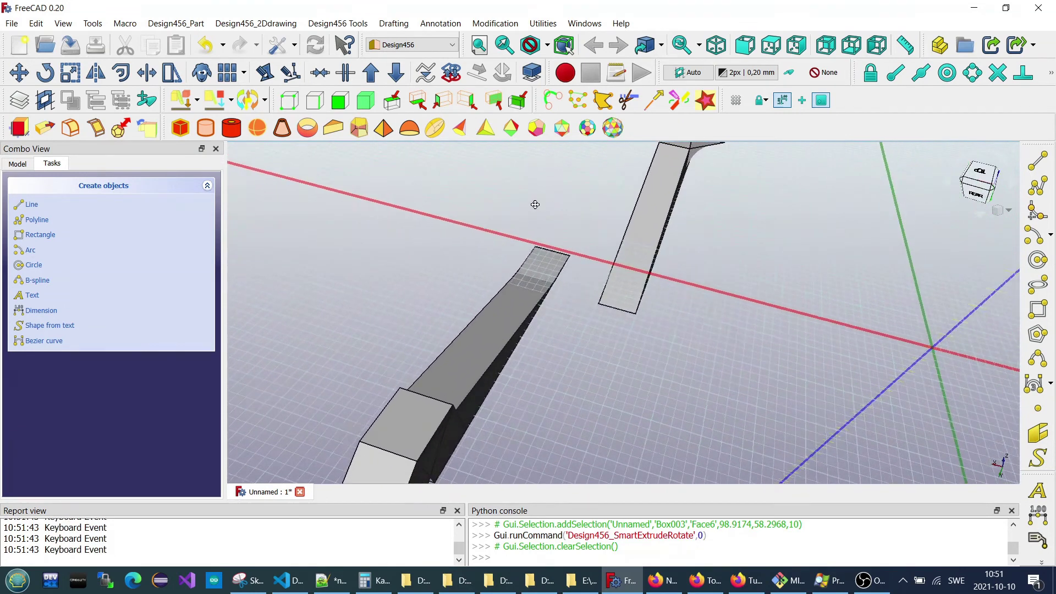
key("Right")
key("Right")
key("Right")
key("Right")
key("Right")
key("Right")
key("Right")
middle_click_drag(732, 429, 735, 387)
middle_click_drag(716, 430, 634, 336)
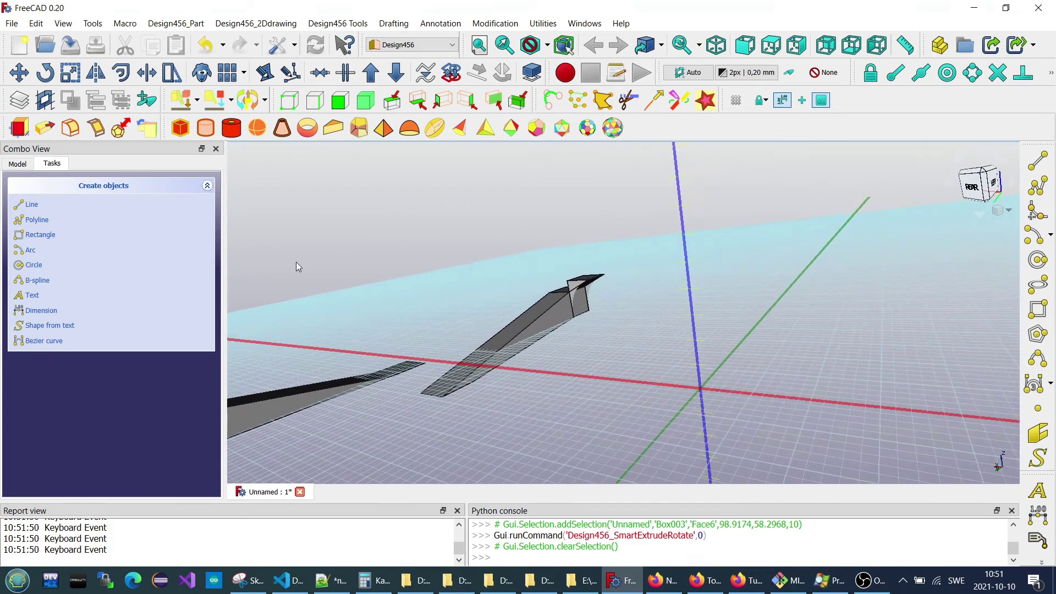
left_click(180, 128)
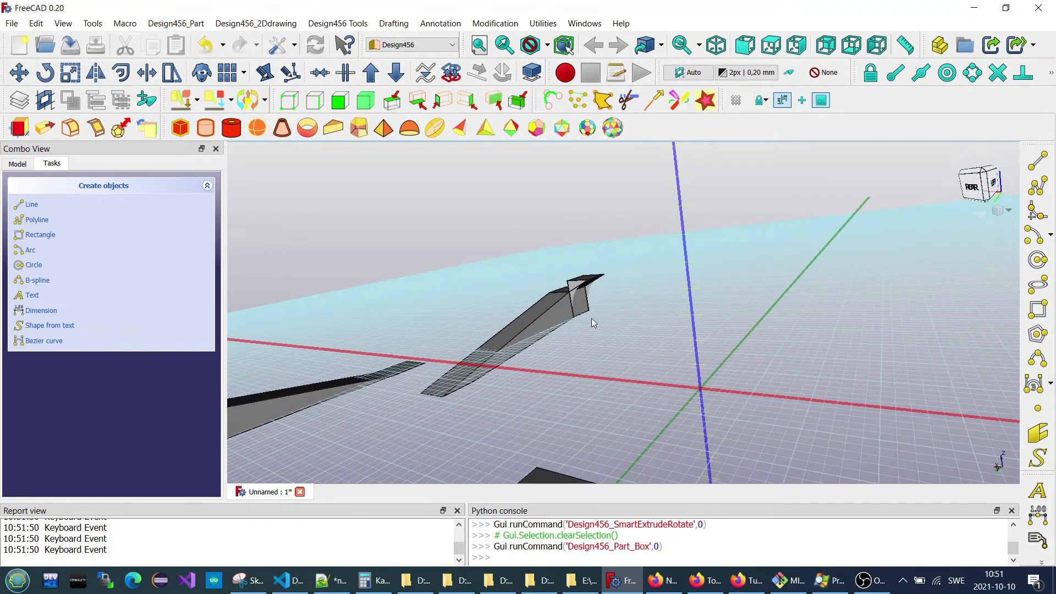
mouse_move(747, 338)
middle_mouse_down()
mouse_move(731, 373)
mouse_move(719, 310)
mouse_move(670, 213)
middle_mouse_up()
mouse_move(754, 114)
middle_mouse_down()
mouse_move(730, 207)
mouse_move(686, 289)
mouse_move(635, 339)
mouse_move(630, 308)
middle_mouse_up()
scroll(722, 217, "down", 2)
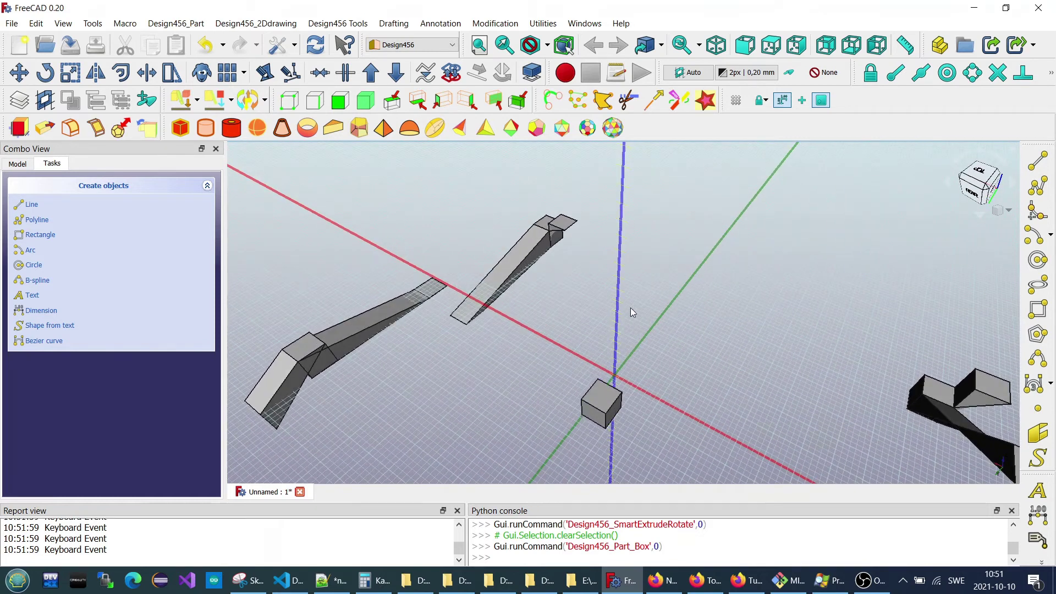
Finish placing the new box at the origin and zoom in on it.
left_click(646, 242)
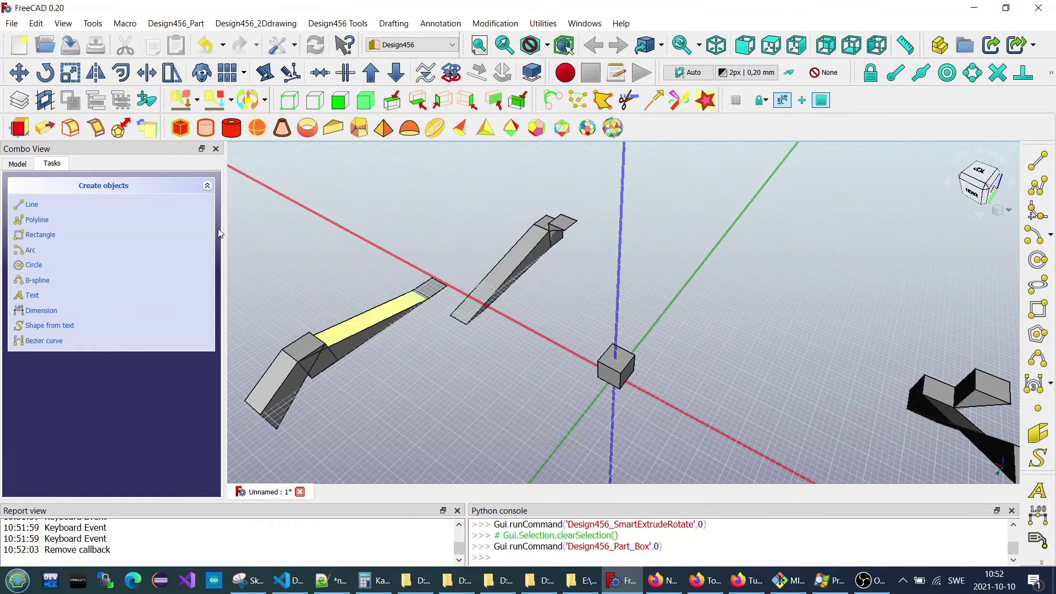
scroll(599, 417, "up", 2)
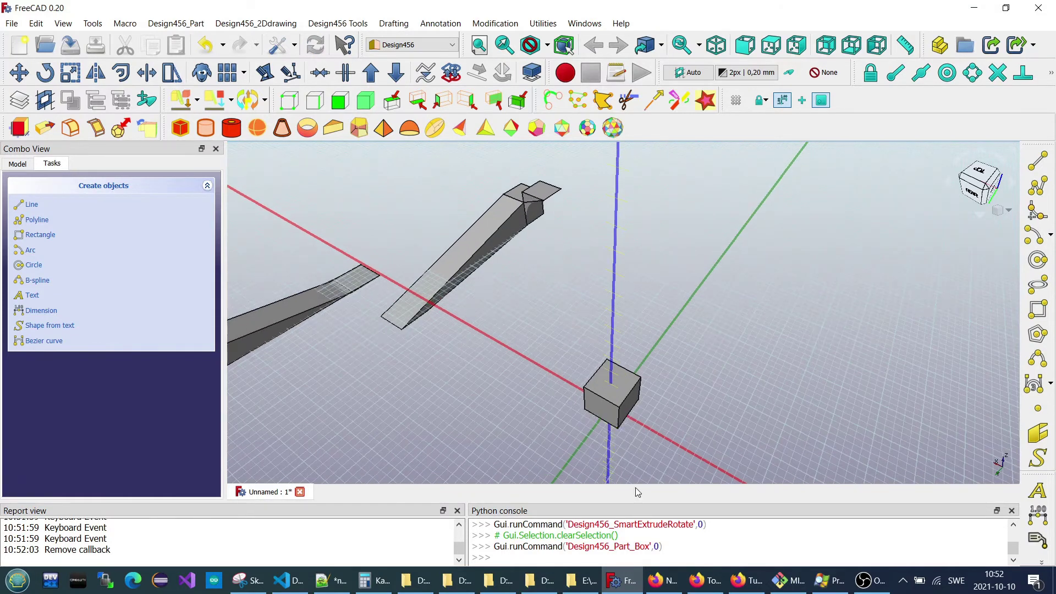
scroll(633, 429, "up", 2)
scroll(582, 423, "up", 2)
scroll(581, 423, "up", 2)
scroll(575, 431, "up", 1)
Select the new cube's right side face and start Smart Extrude Rotate on it.
middle_click_drag(576, 435, 674, 461)
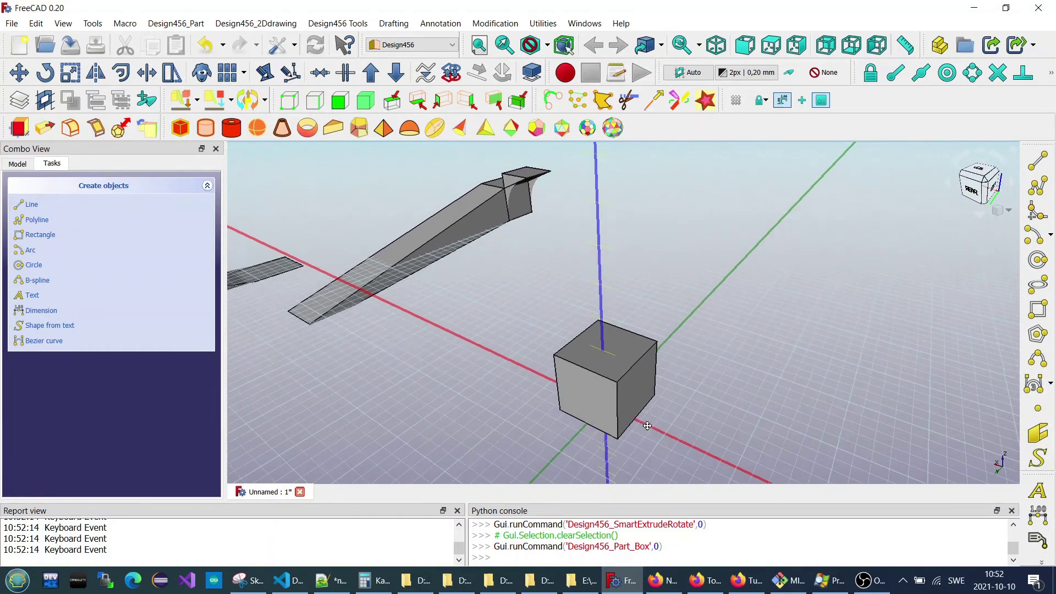
middle_click_drag(636, 476, 644, 319)
scroll(644, 312, "up", 4)
scroll(616, 383, "down", 3)
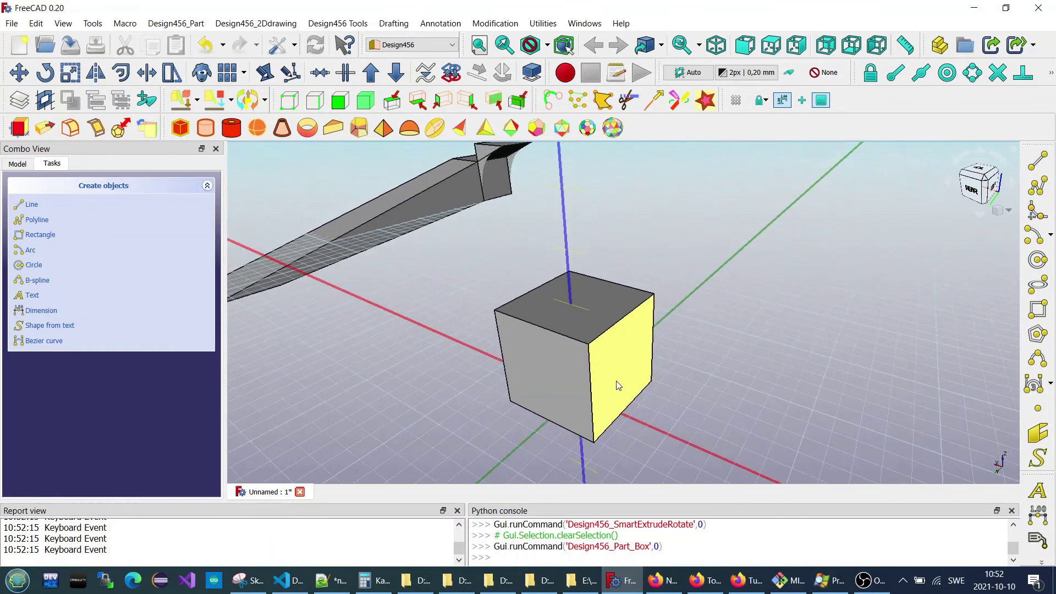
left_click(618, 388)
left_click(157, 131)
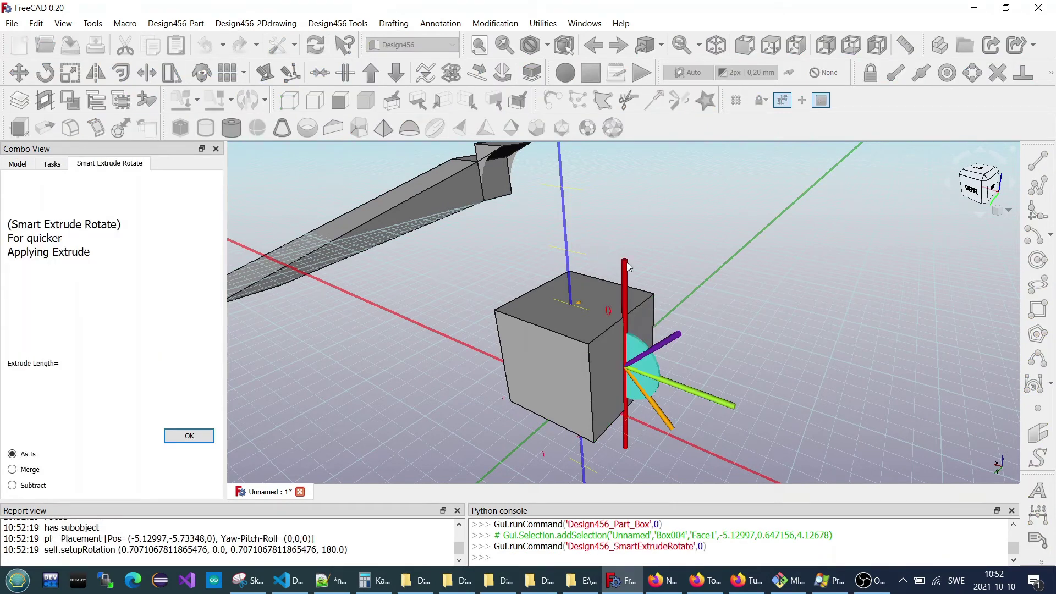
Extrude the right face into a tilted, tapered wedge about -5.15 long, then select the left face.
mouse_move(626, 268)
left_mouse_down()
mouse_move(654, 203)
mouse_move(641, 197)
left_mouse_up()
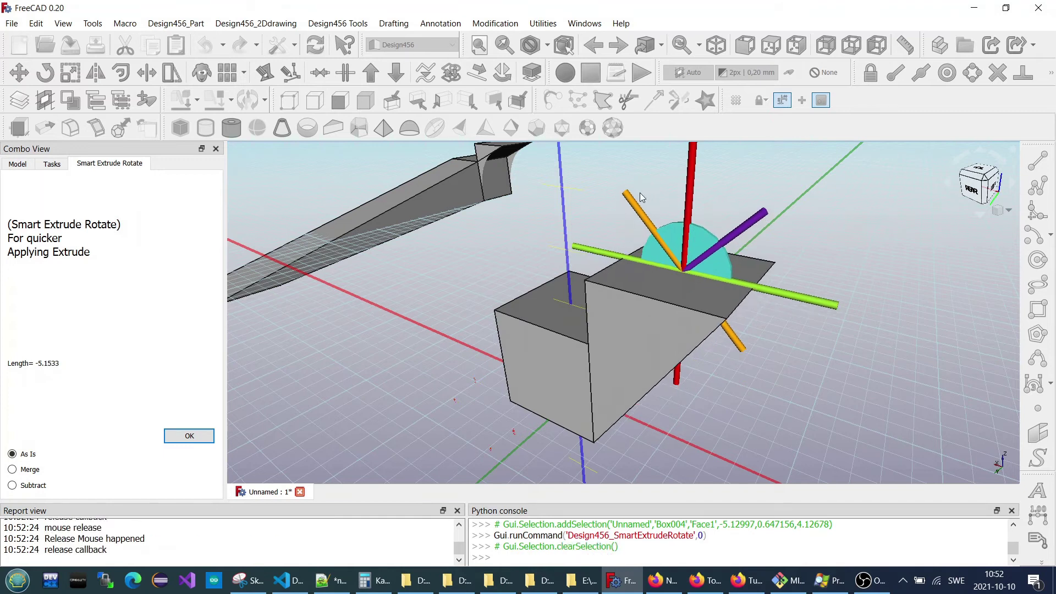
left_click(199, 435)
mouse_move(399, 444)
middle_mouse_down()
mouse_move(378, 421)
mouse_move(349, 418)
mouse_move(301, 344)
middle_mouse_up()
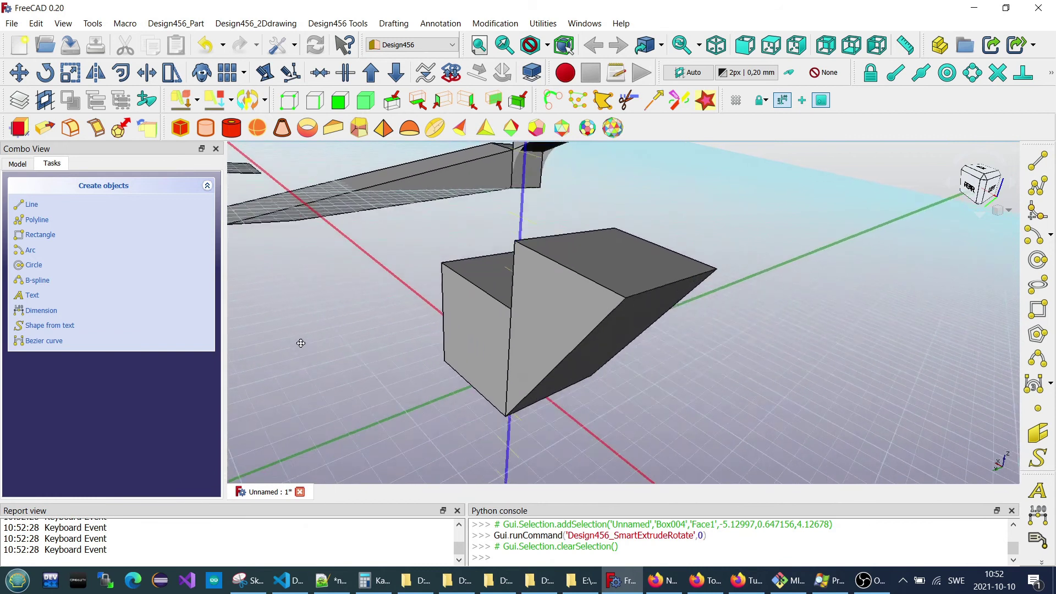
left_click(495, 333)
scroll(351, 330, "down", 2)
mouse_move(350, 328)
middle_mouse_down()
mouse_move(330, 349)
mouse_move(297, 341)
middle_mouse_up()
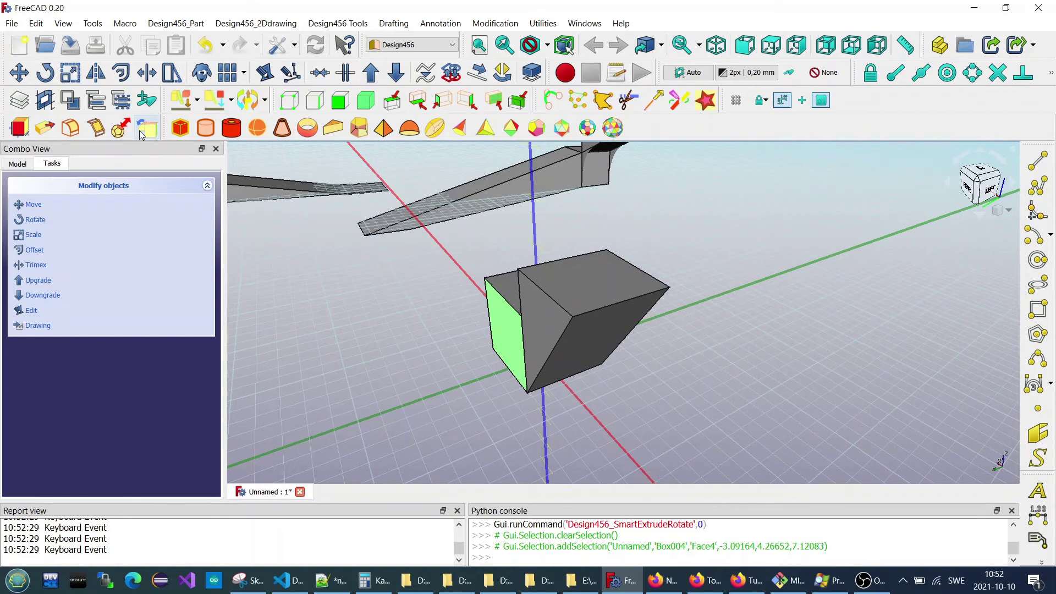
Run Smart Extrude Rotate on the cube's left face and drag it out below the cube.
left_click(144, 130)
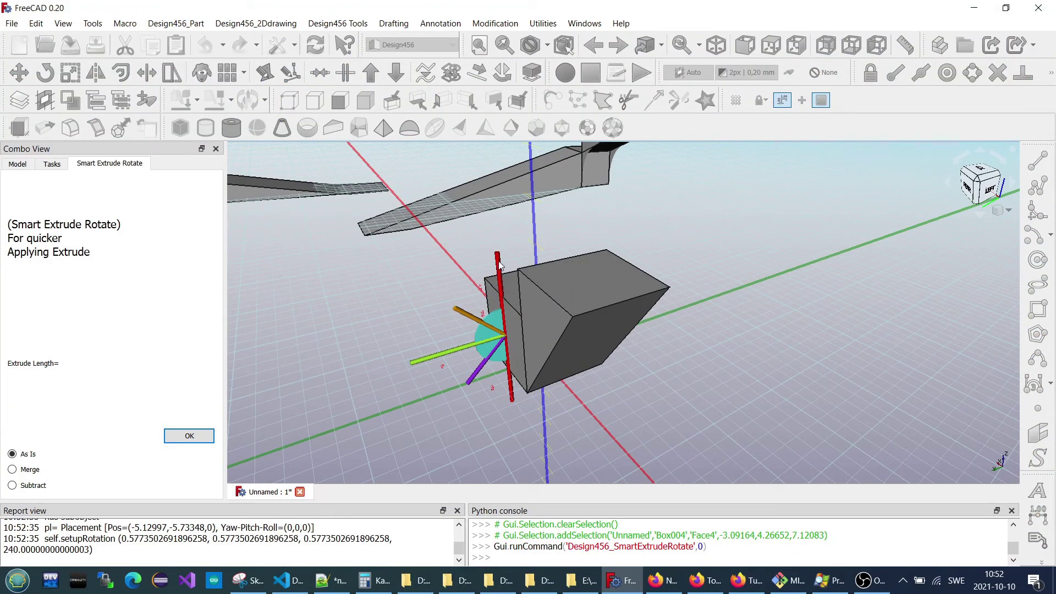
left_click_drag(499, 264, 487, 257)
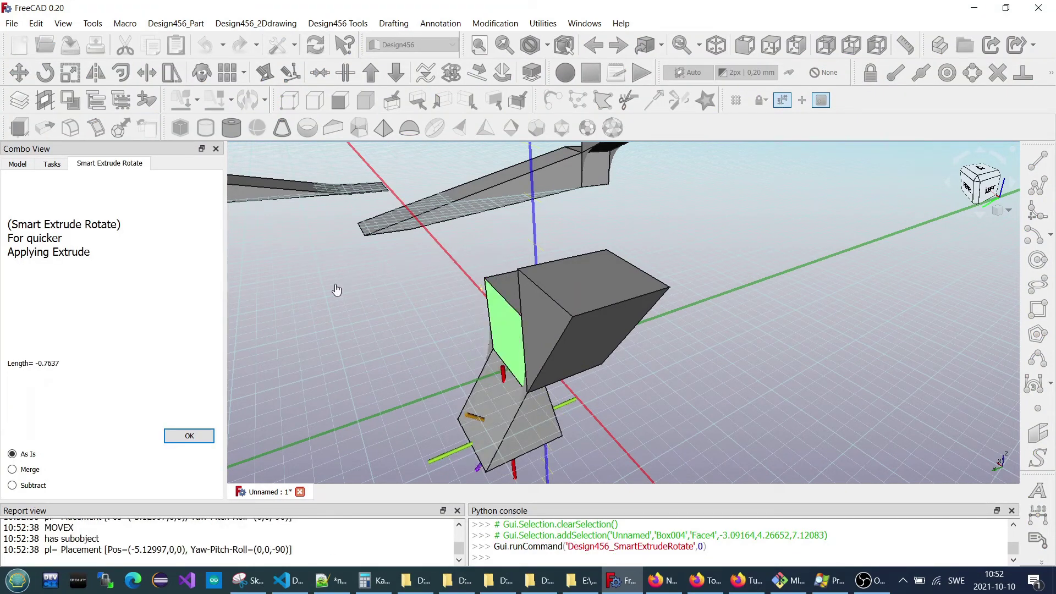
left_click_drag(336, 290, 579, 257)
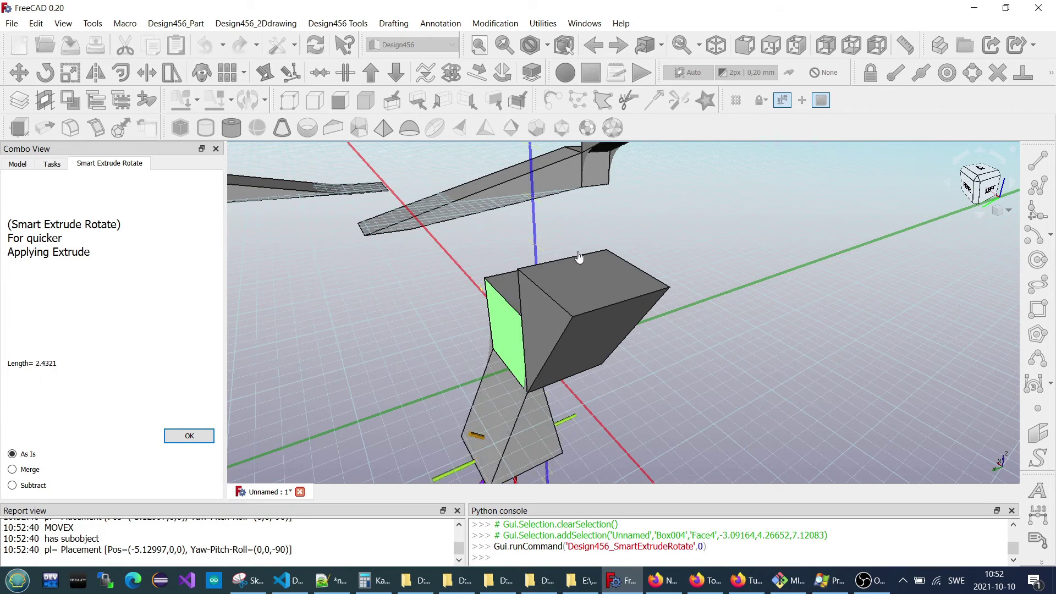
left_click_drag(358, 335, 491, 252)
middle_click_drag(491, 252, 471, 406)
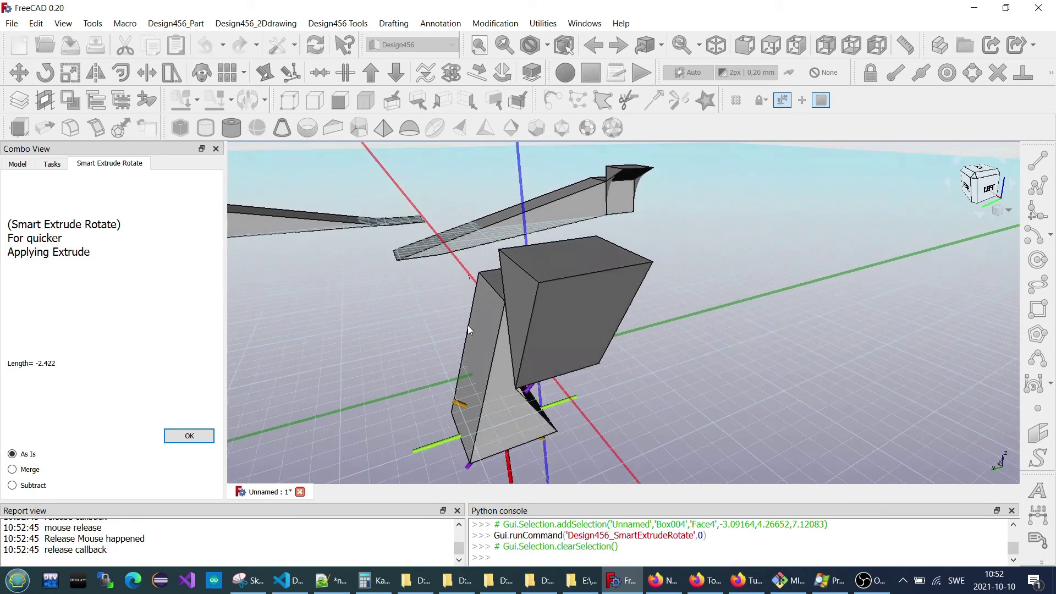
Tilt the extrusion downward, set its length to about 9.08, and confirm it.
left_click(437, 443)
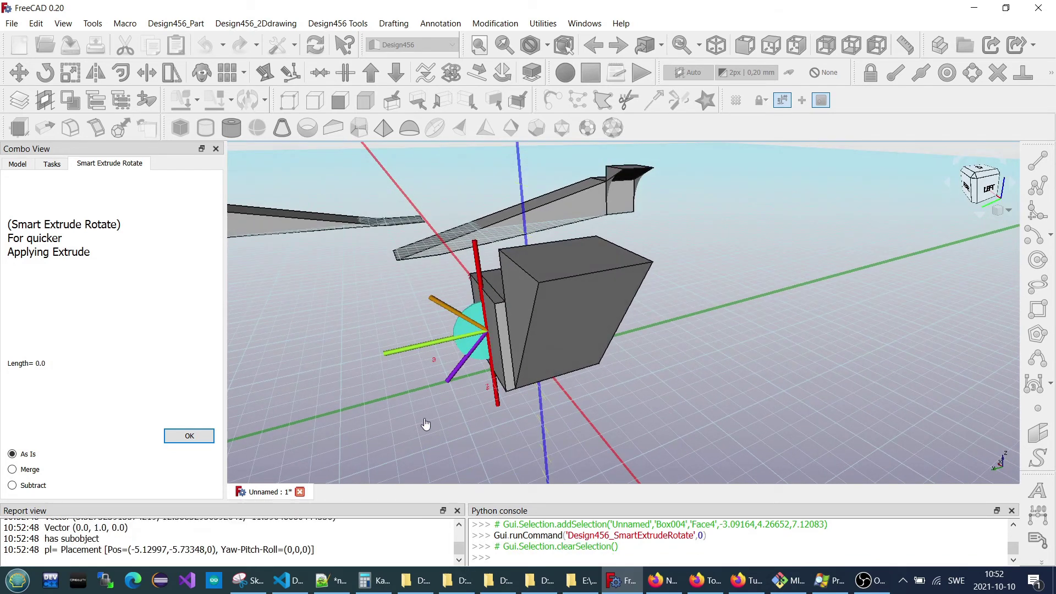
left_click_drag(439, 382, 486, 274)
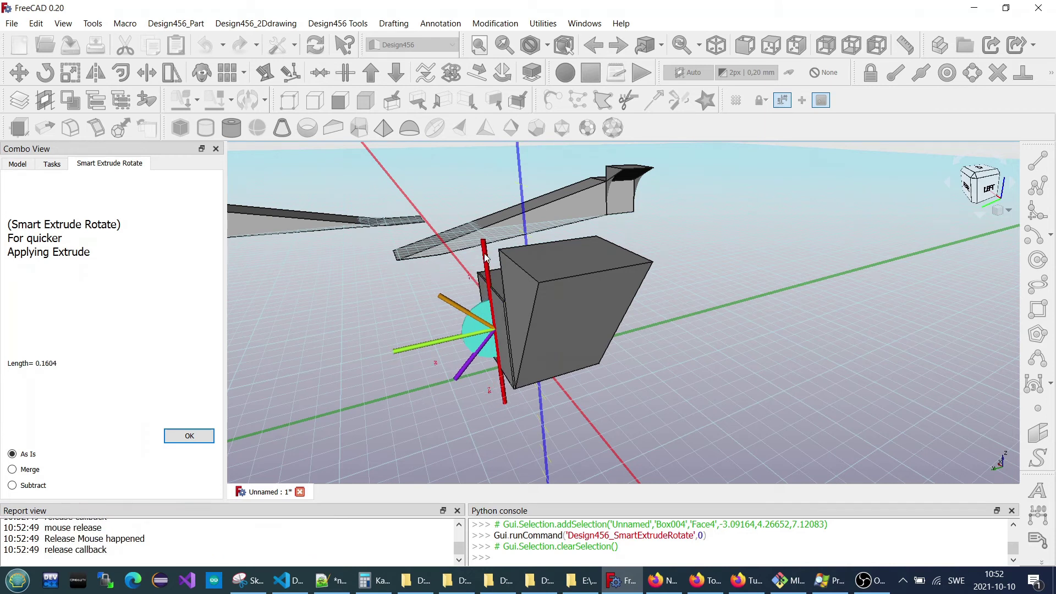
left_click(483, 250)
mouse_move(426, 255)
left_mouse_down()
mouse_move(272, 322)
mouse_move(495, 262)
mouse_move(461, 412)
left_mouse_up()
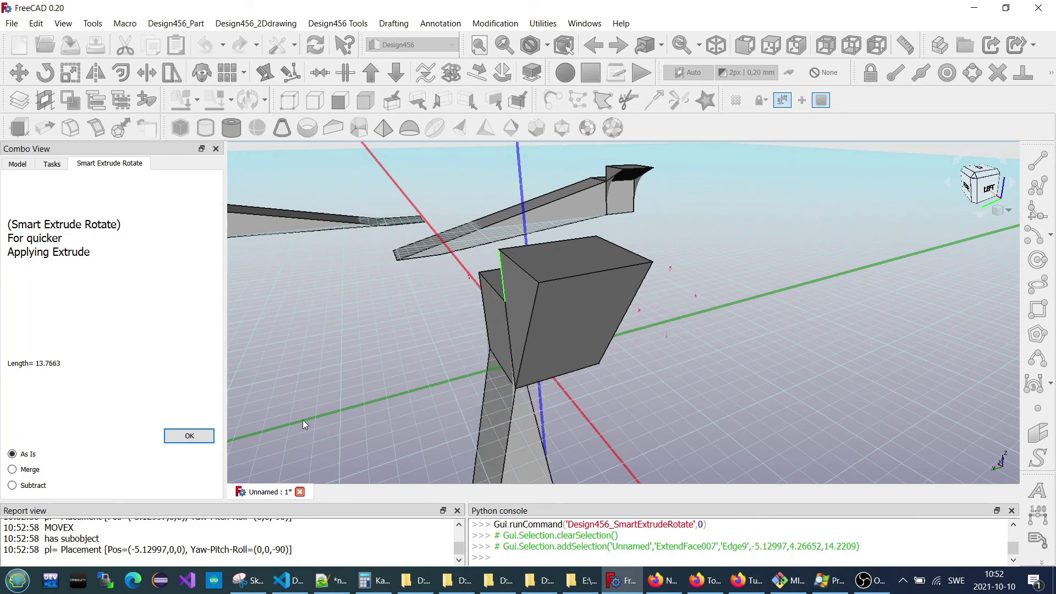
left_click(502, 275)
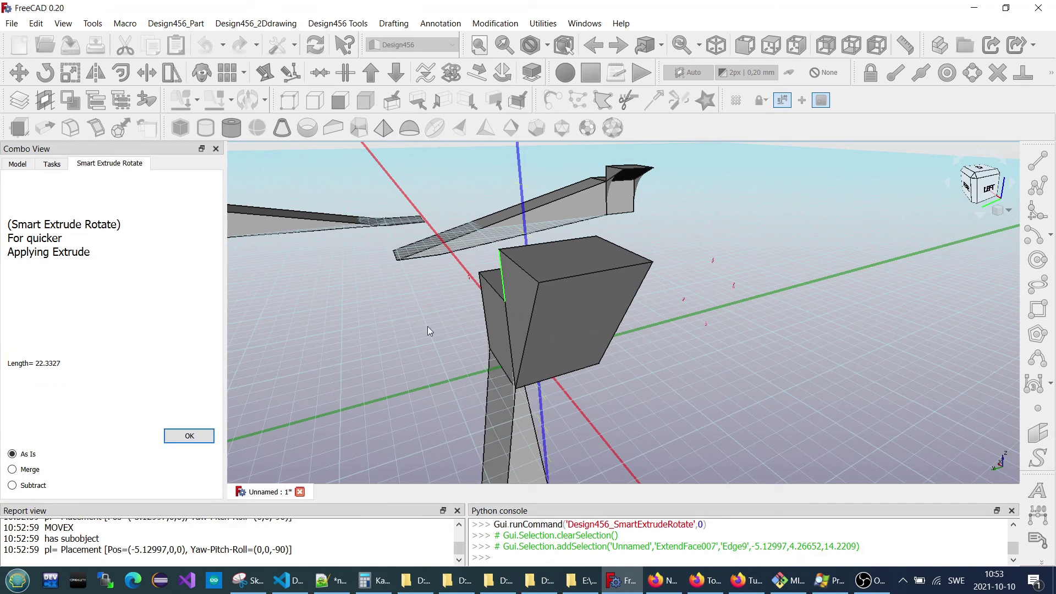
left_click_drag(427, 326, 491, 331)
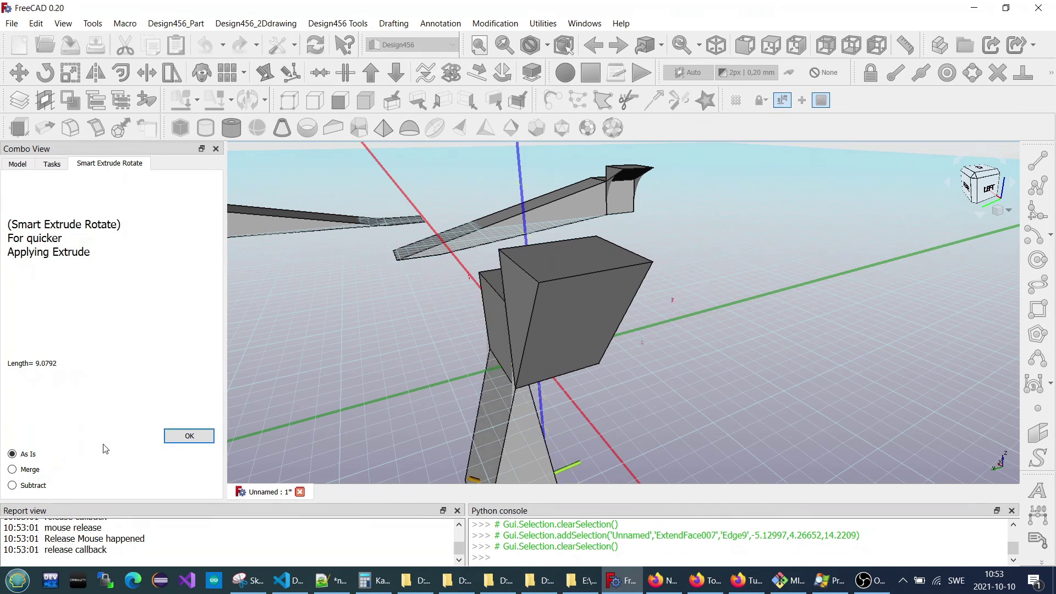
left_click(187, 435)
mouse_move(397, 337)
middle_mouse_down()
mouse_move(723, 383)
mouse_move(698, 374)
middle_mouse_up()
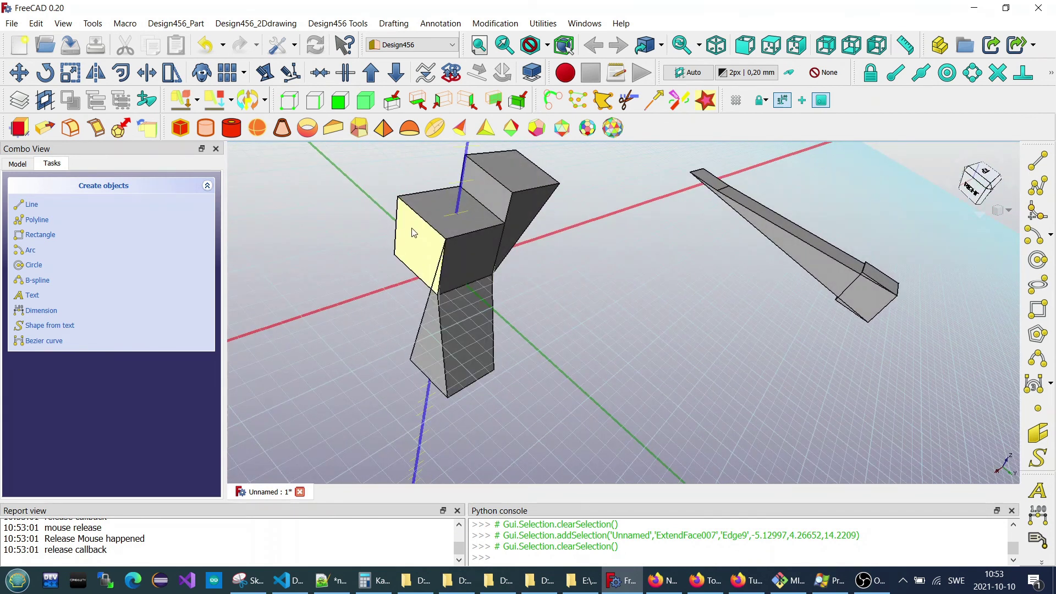
Extrude the cube's top face with Smart Extrude Rotate, turned 90° sideways, to length -22.1379.
left_click(434, 214)
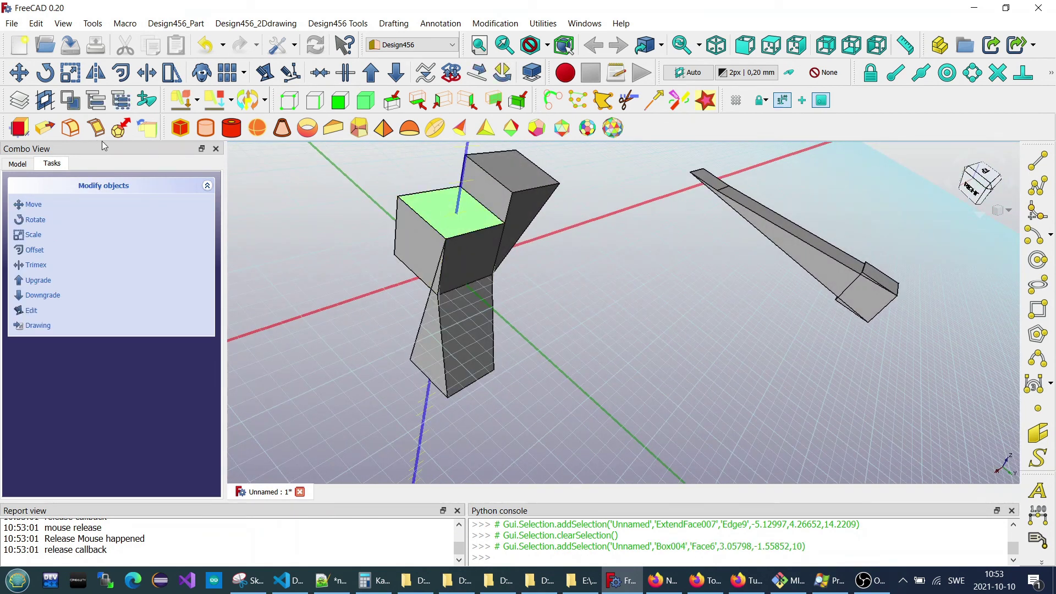
left_click(149, 135)
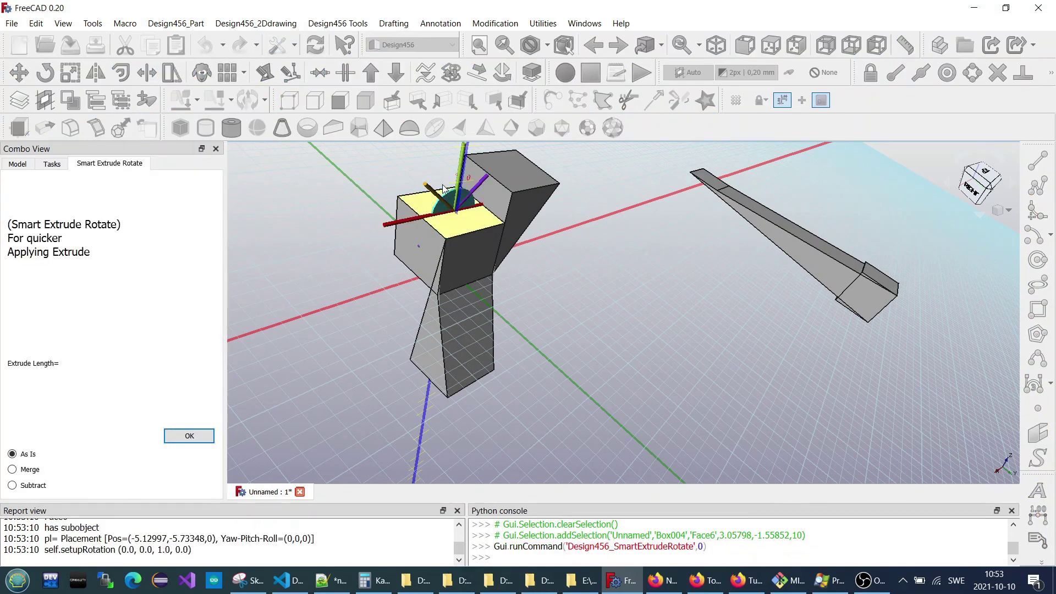
left_click_drag(462, 156, 246, 167)
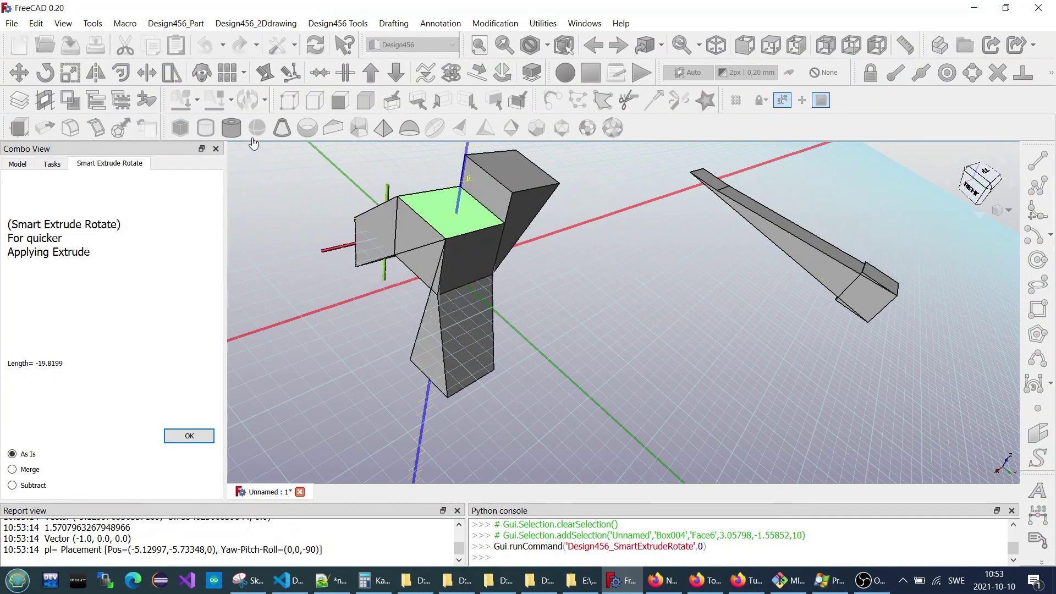
left_click_drag(246, 166, 293, 347)
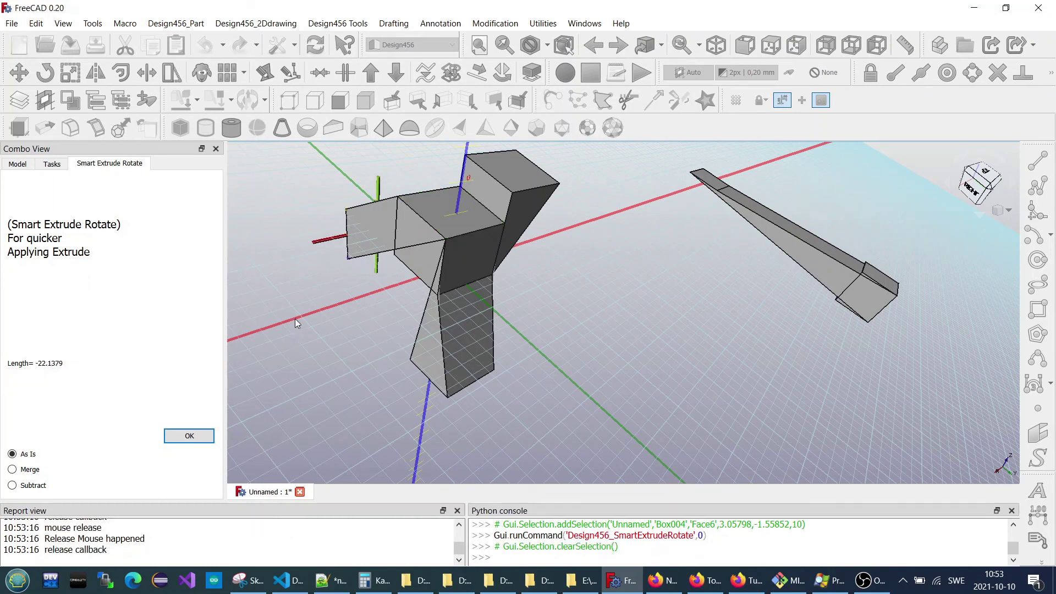